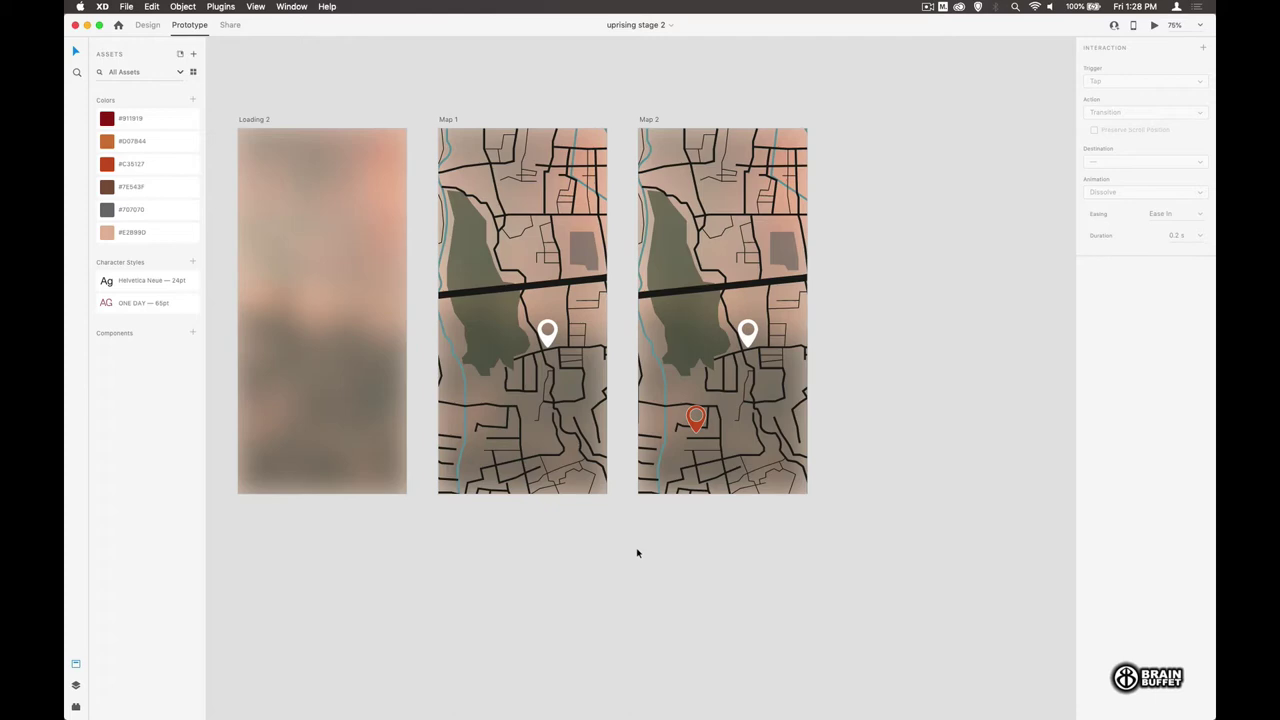
Step: Zoom to 200% on Map 2, select its red pin, and return to Design mode
key(super+2)
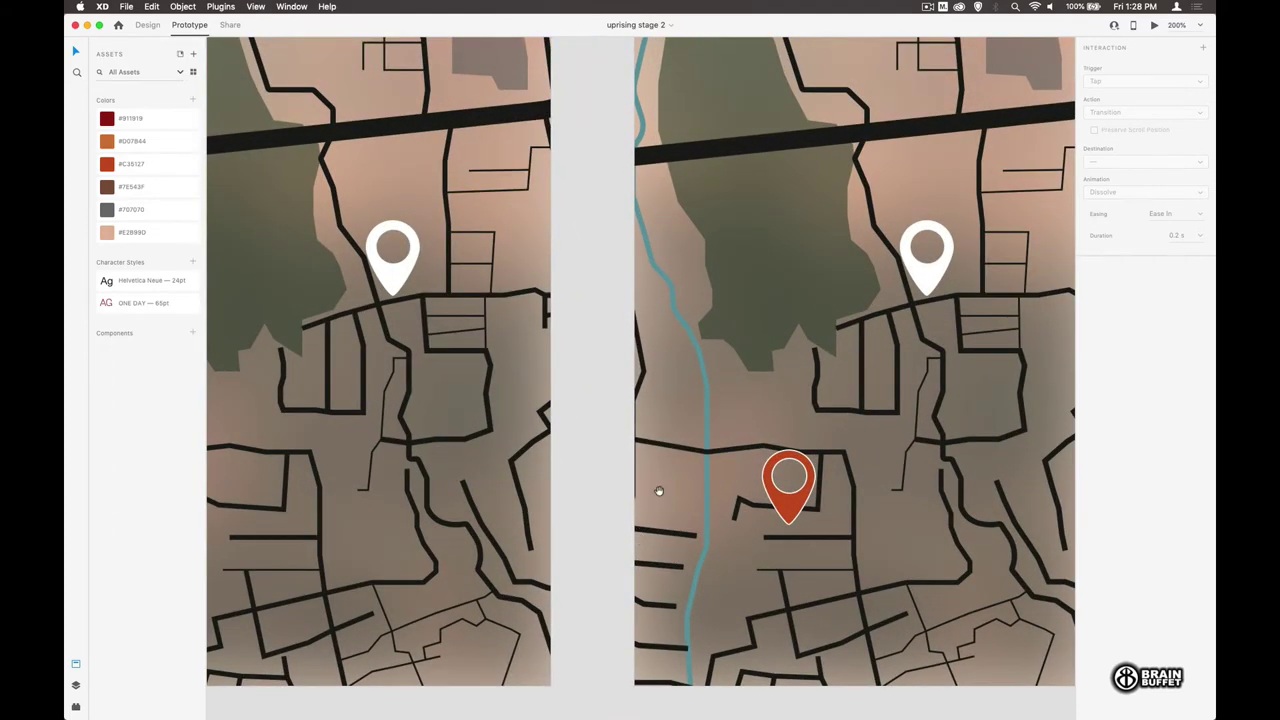
drag(659, 490, 340, 510)
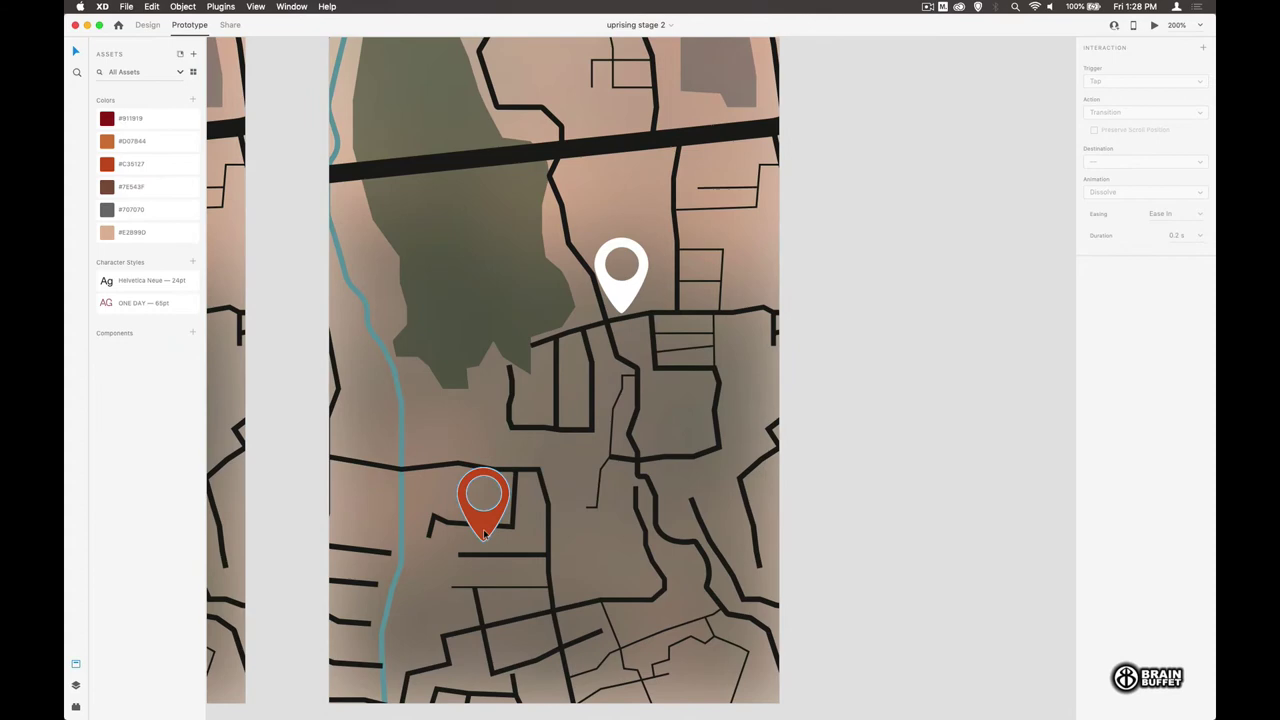
click(488, 528)
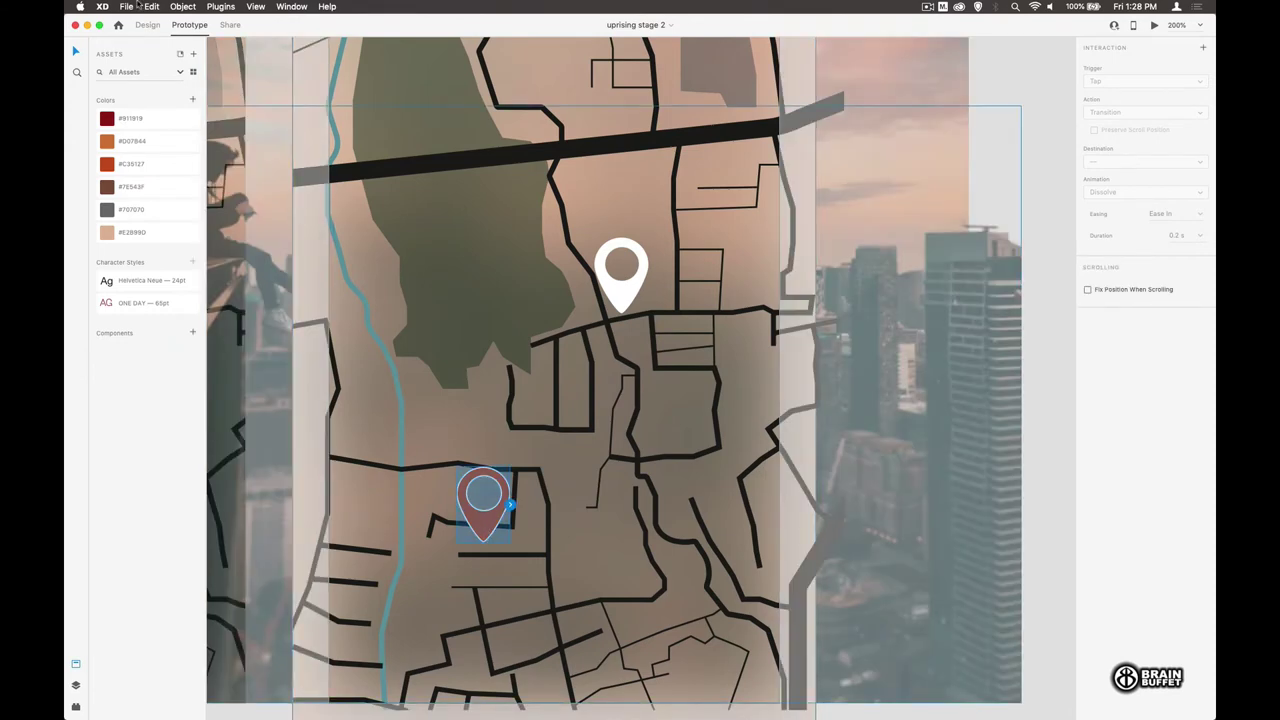
click(146, 25)
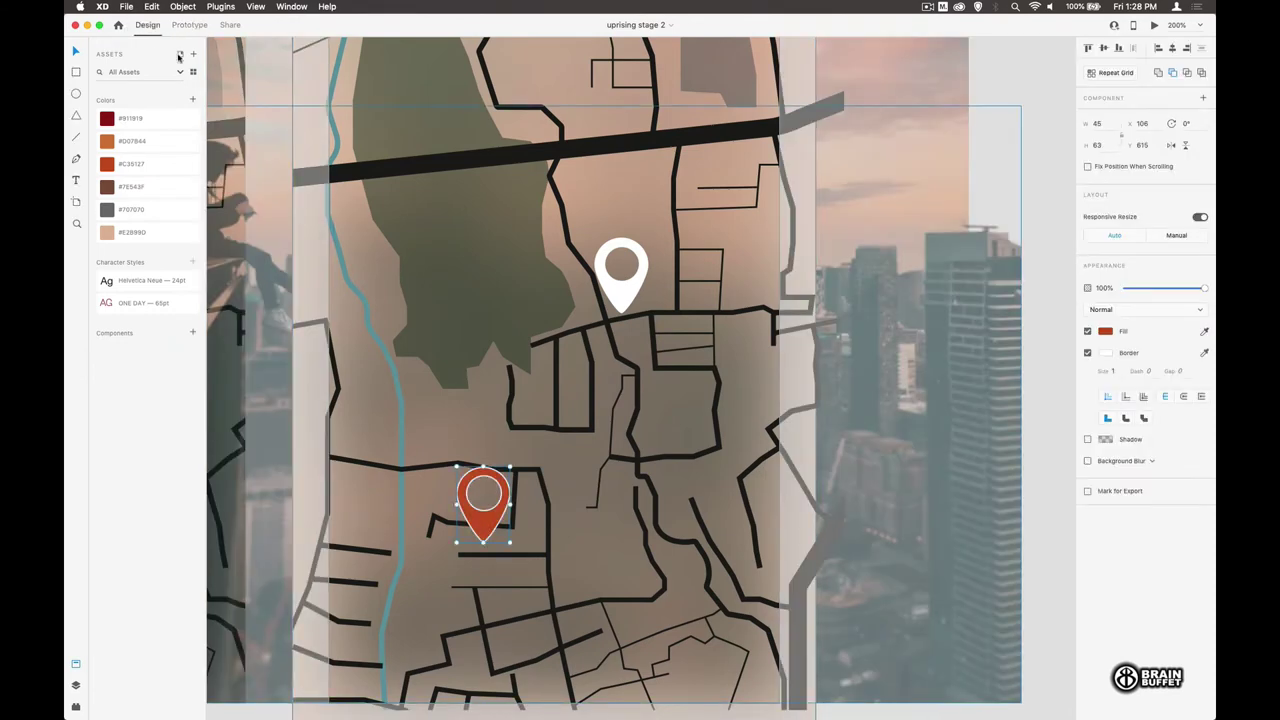
Step: Draw a white rectangle card above Map 2's red pin and nudge it slightly left
click(1051, 189)
scroll(857, 379, left, 3)
drag(857, 379, 877, 417)
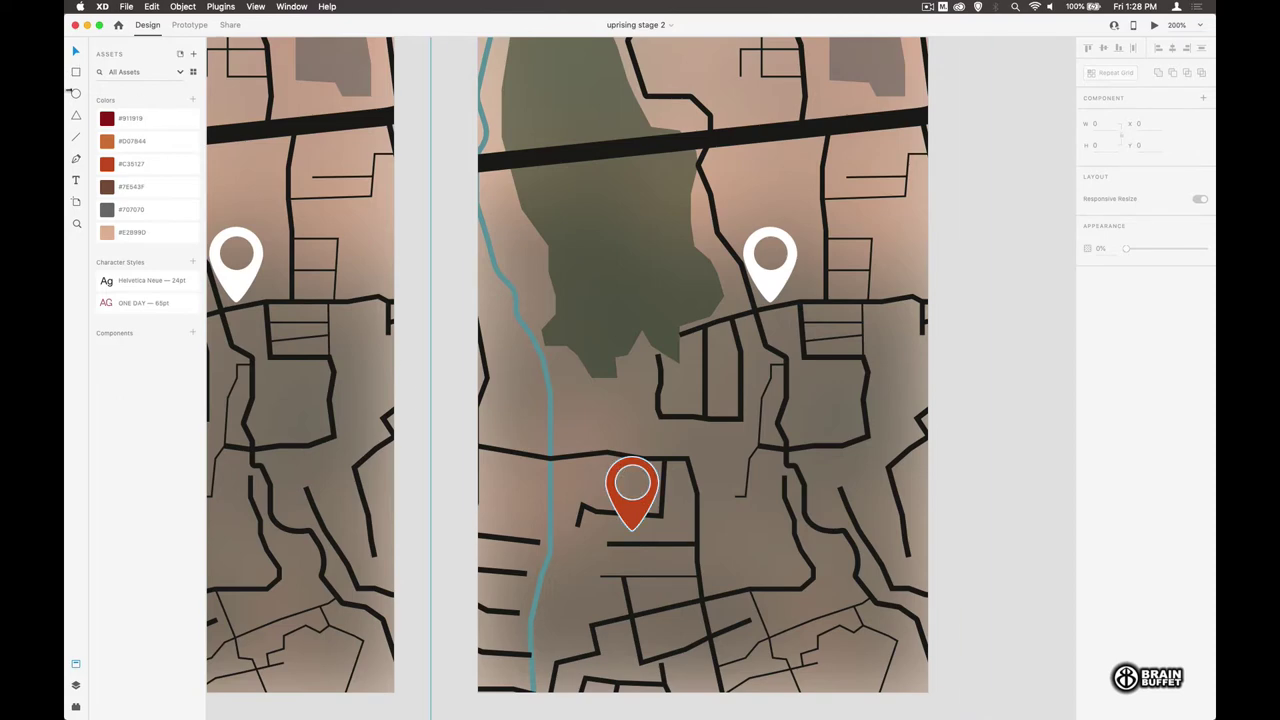
key(r)
mouse_move(533, 363)
mouse_down()
mouse_move(564, 392)
mouse_move(804, 434)
mouse_up()
click(75, 50)
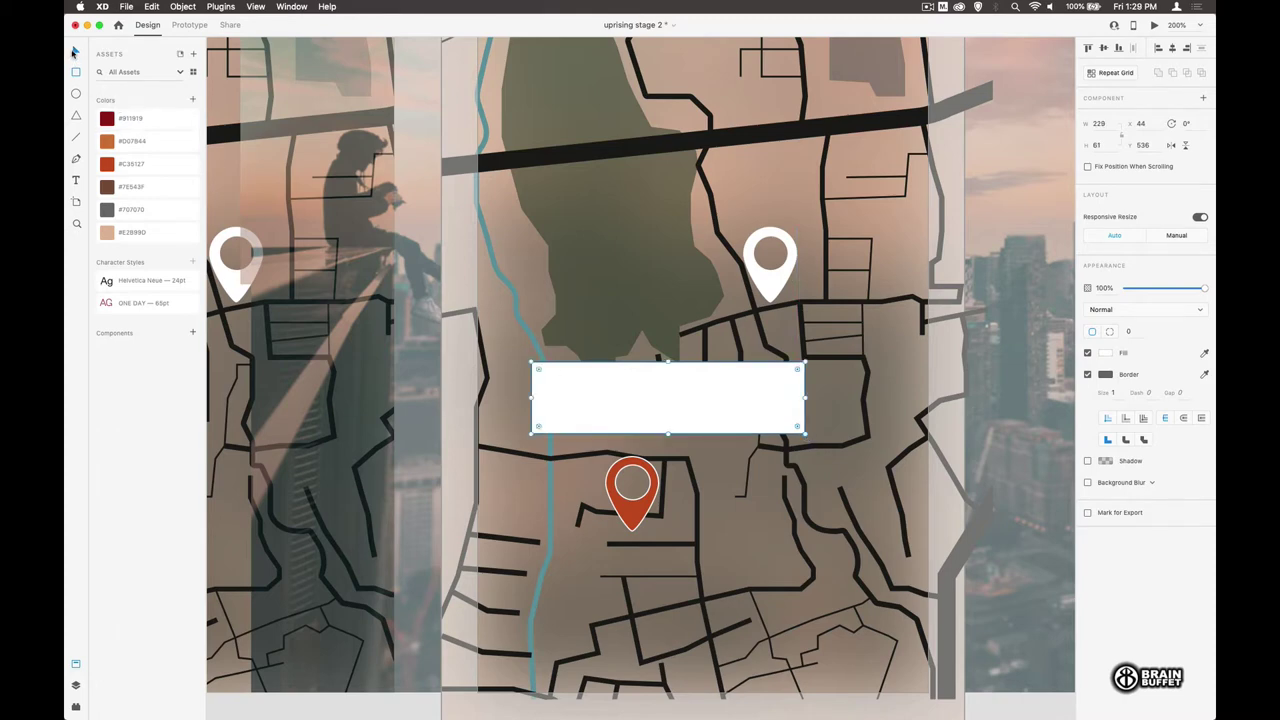
drag(637, 402, 601, 402)
Step: Draw a small square placeholder inside the card's left end
click(75, 73)
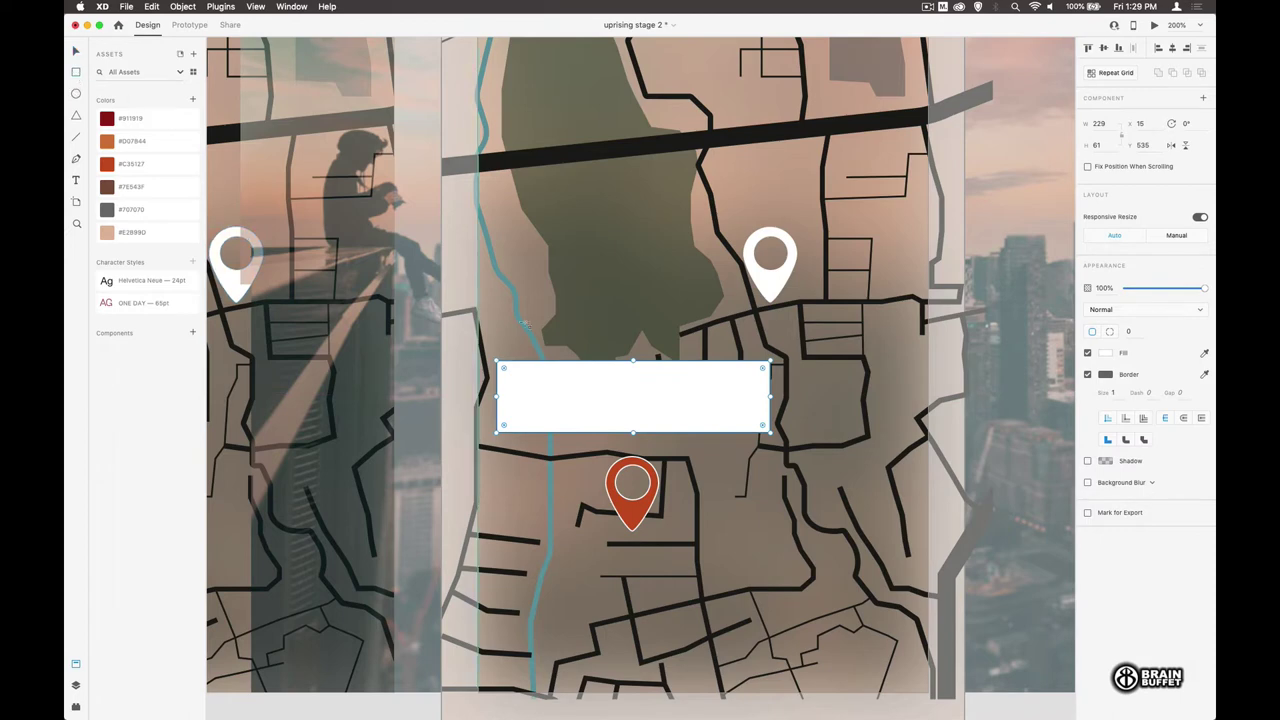
mouse_move(509, 378)
mouse_down()
mouse_move(580, 421)
mouse_move(563, 428)
mouse_move(532, 400)
mouse_up()
click(75, 50)
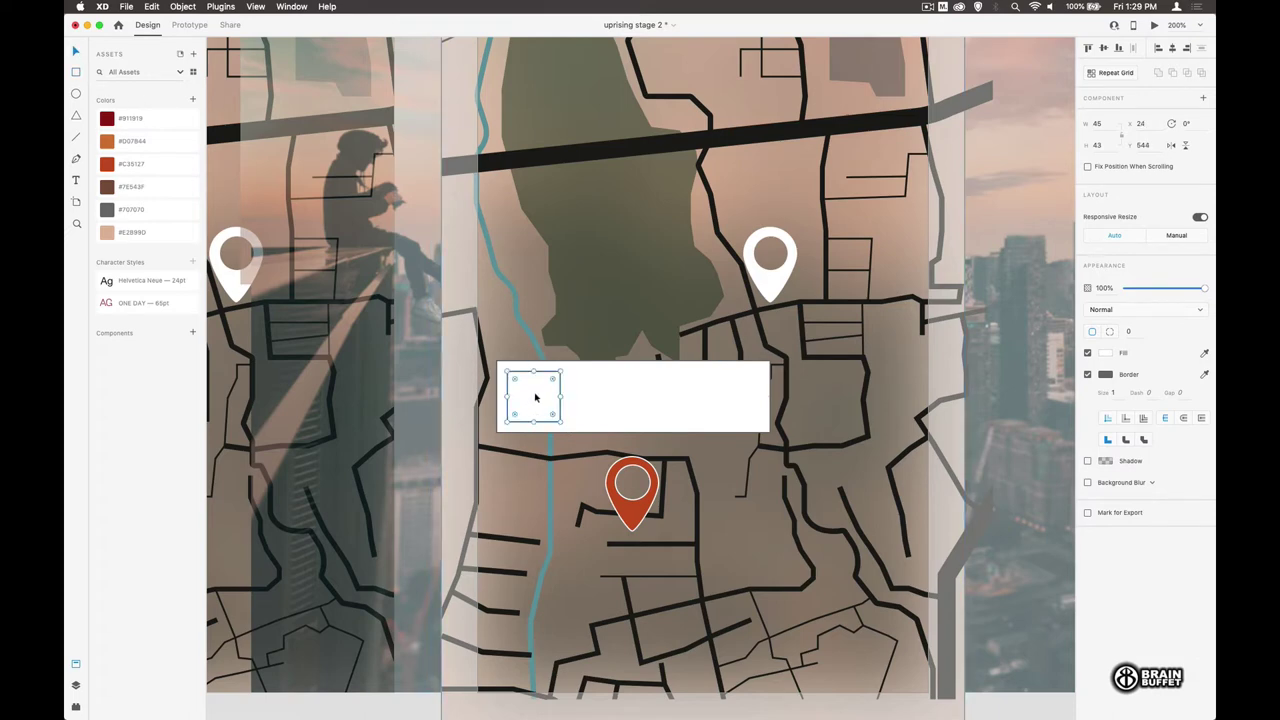
Step: Add the artist's name as 14 pt Light text inside the card, right of the square
click(75, 180)
click(515, 376)
text(Damien Z)
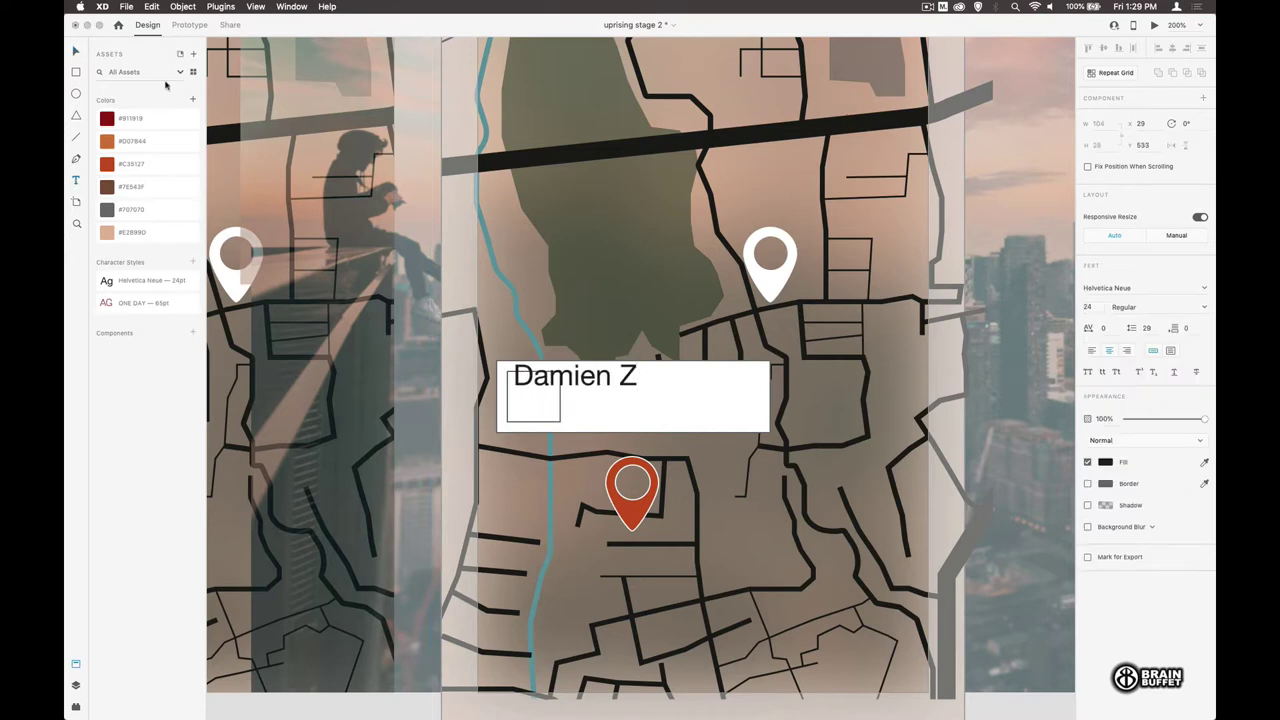
key(Escape)
drag(575, 376, 630, 378)
click(1088, 307)
text(14)
key(Return)
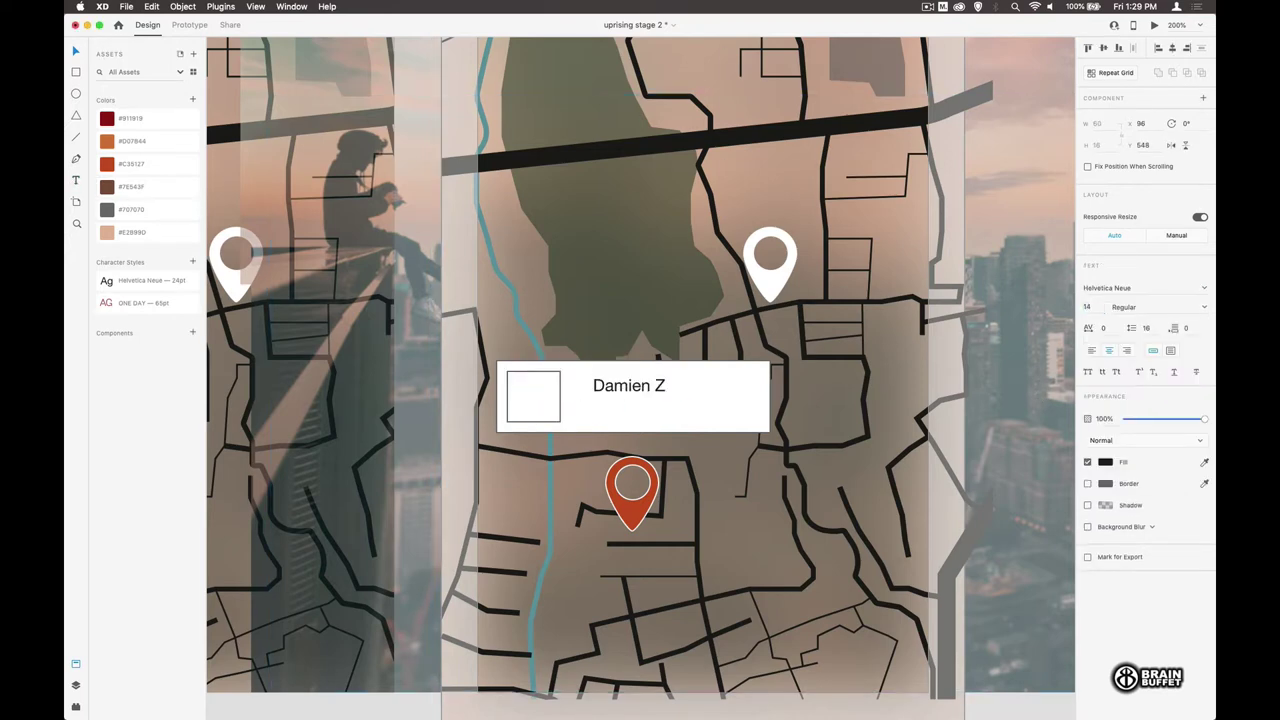
click(1150, 307)
click(1130, 338)
Step: Add a 'West Coast Rap' genre line beneath the name at 13 pt
double_click(629, 385)
key(Right)
key(Return)
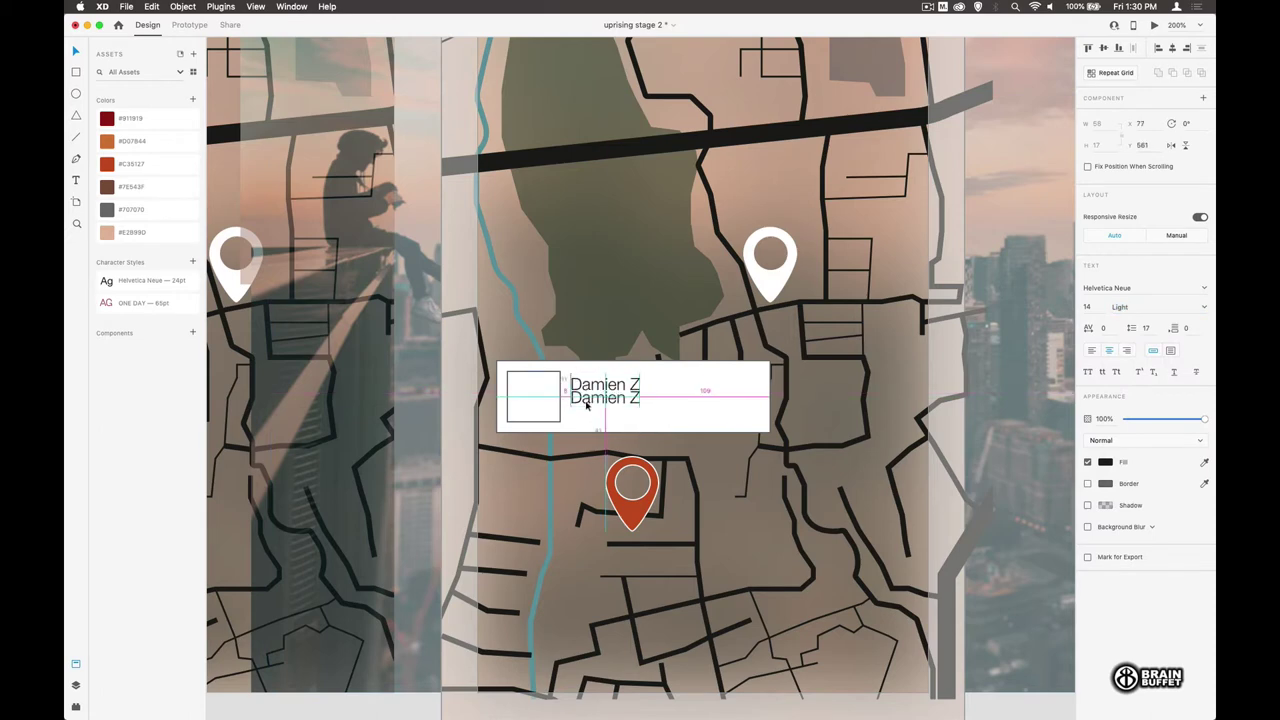
text(West Coast Rap)
key(Escape)
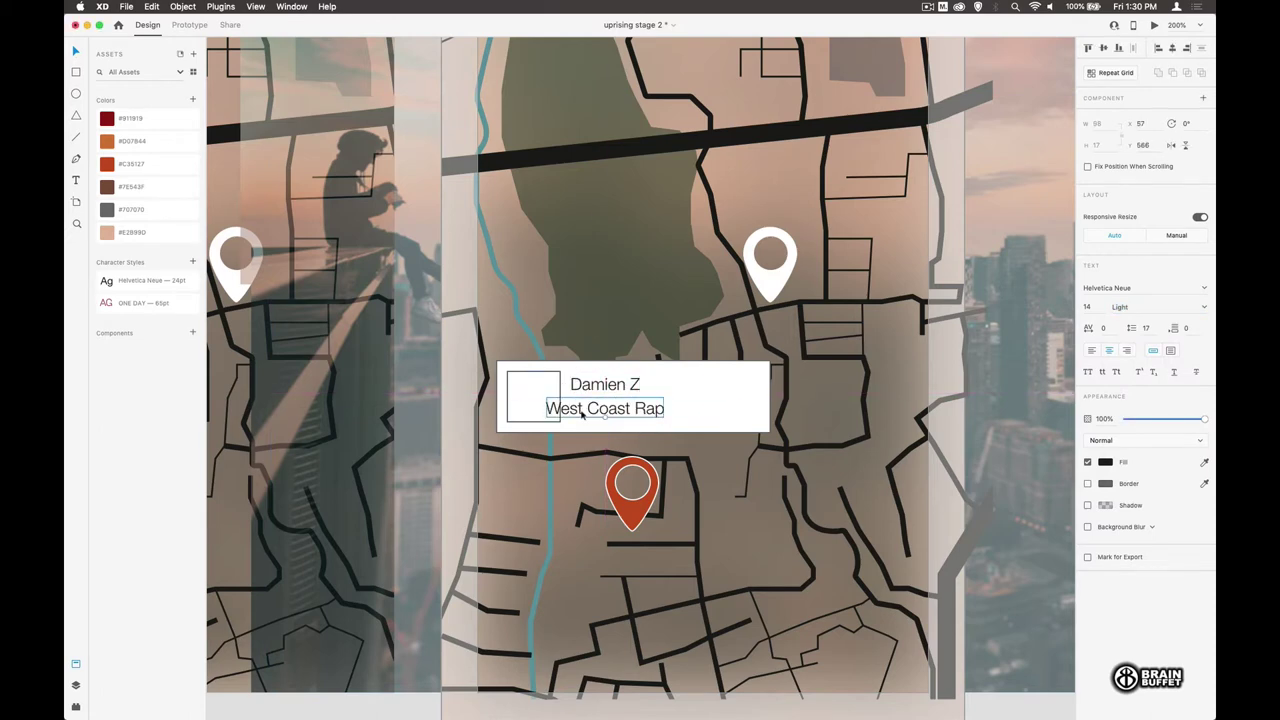
key(super+shift+comma)
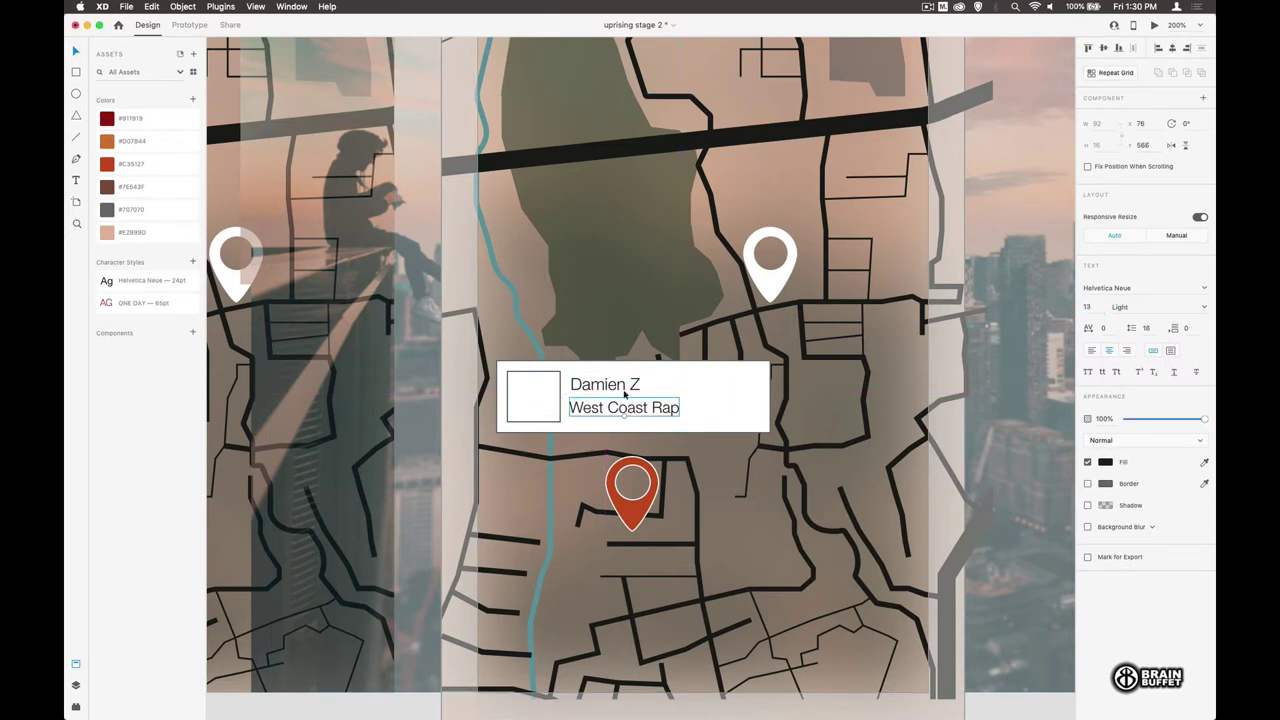
Step: Drop artist.png from Finder into the square placeholder
click(610, 383)
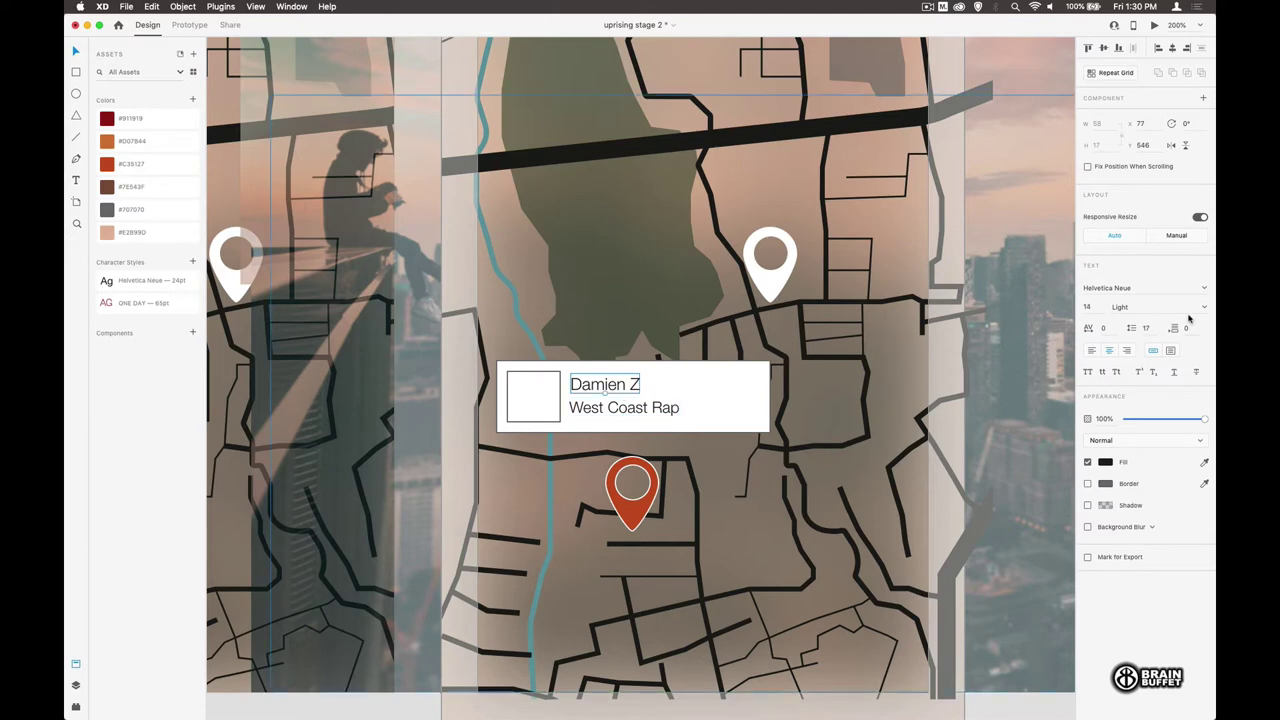
click(527, 403)
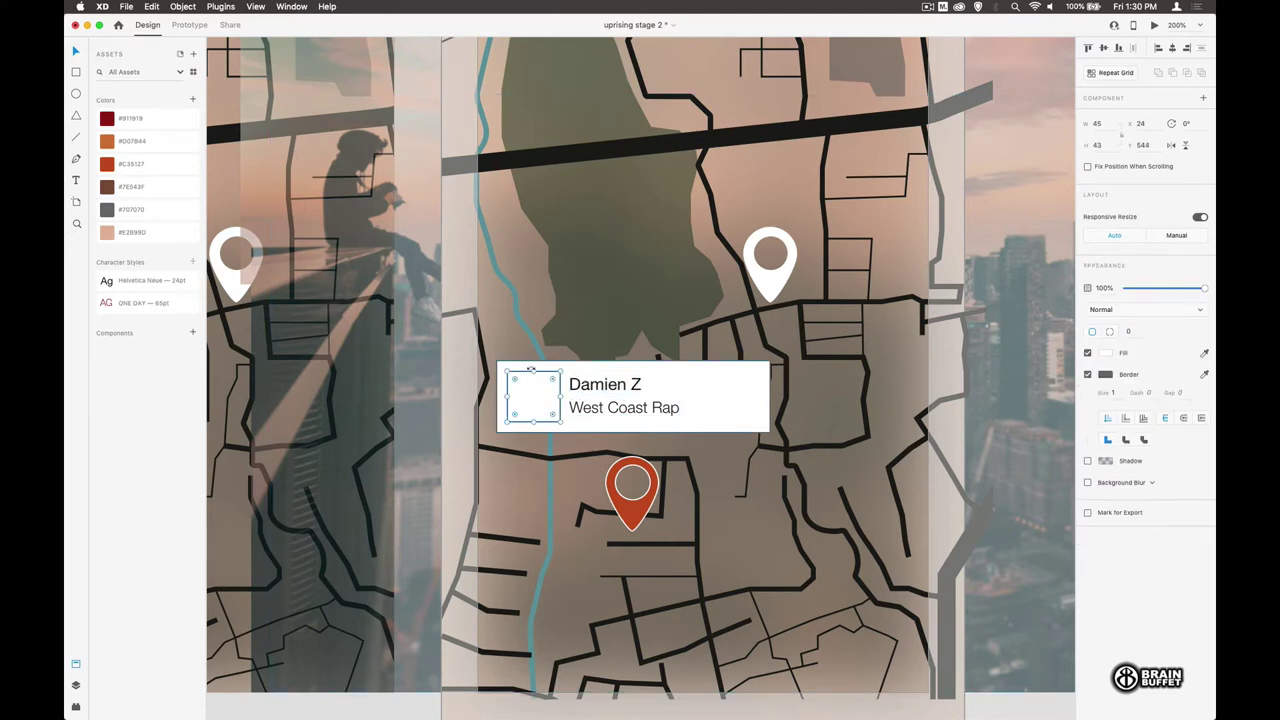
key(super+Tab)
drag(843, 149, 534, 396)
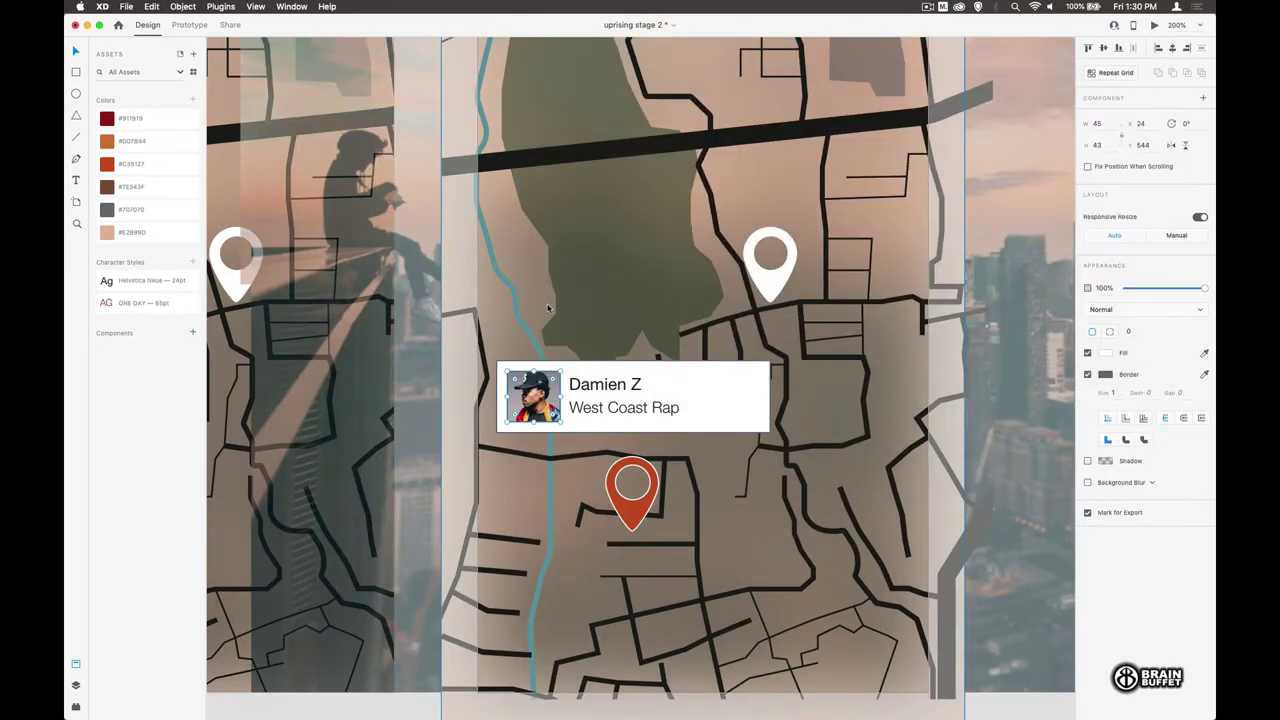
click(548, 308)
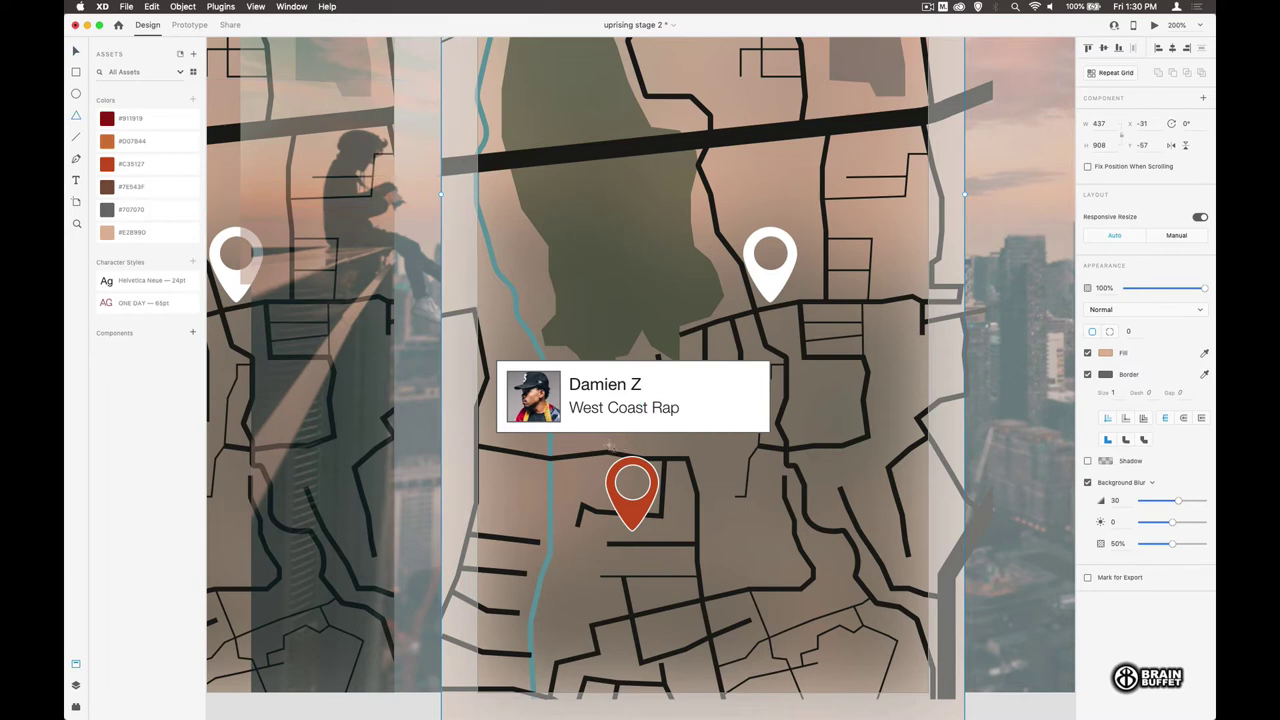
Step: Draw a triangle under the card, rotate it 180°, and merge both with Path > Add
drag(543, 452, 510, 492)
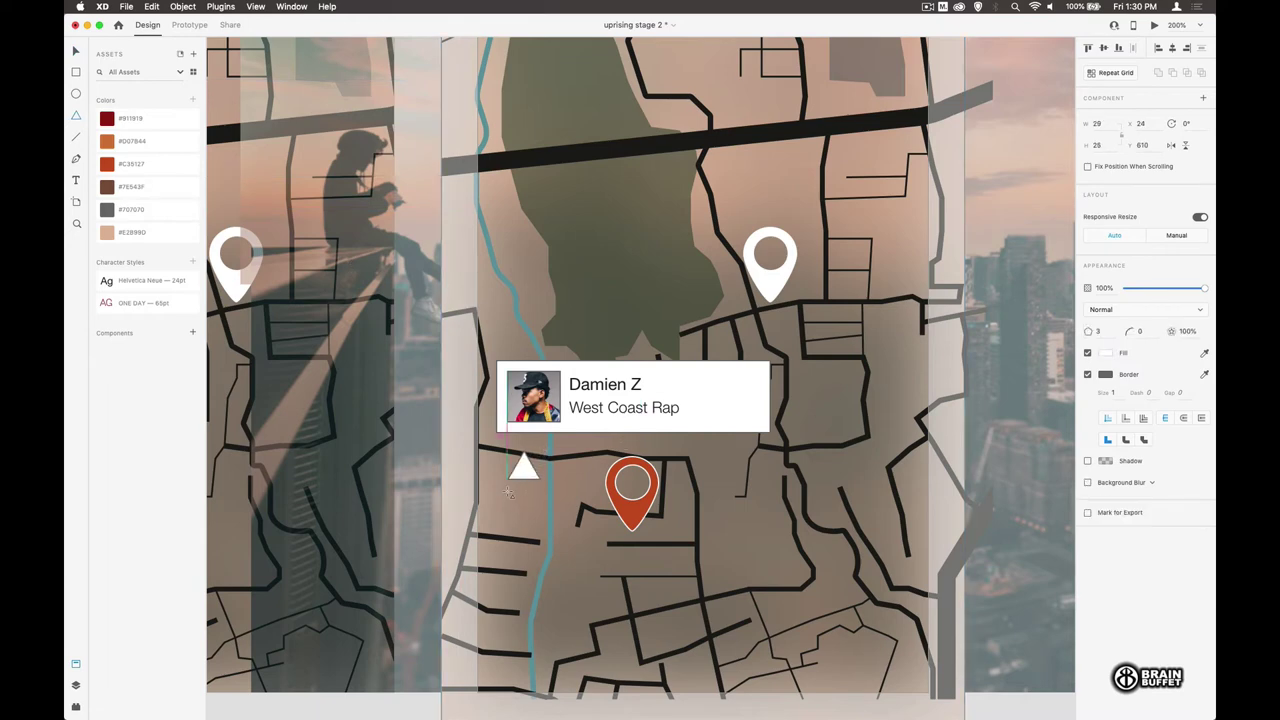
click(75, 51)
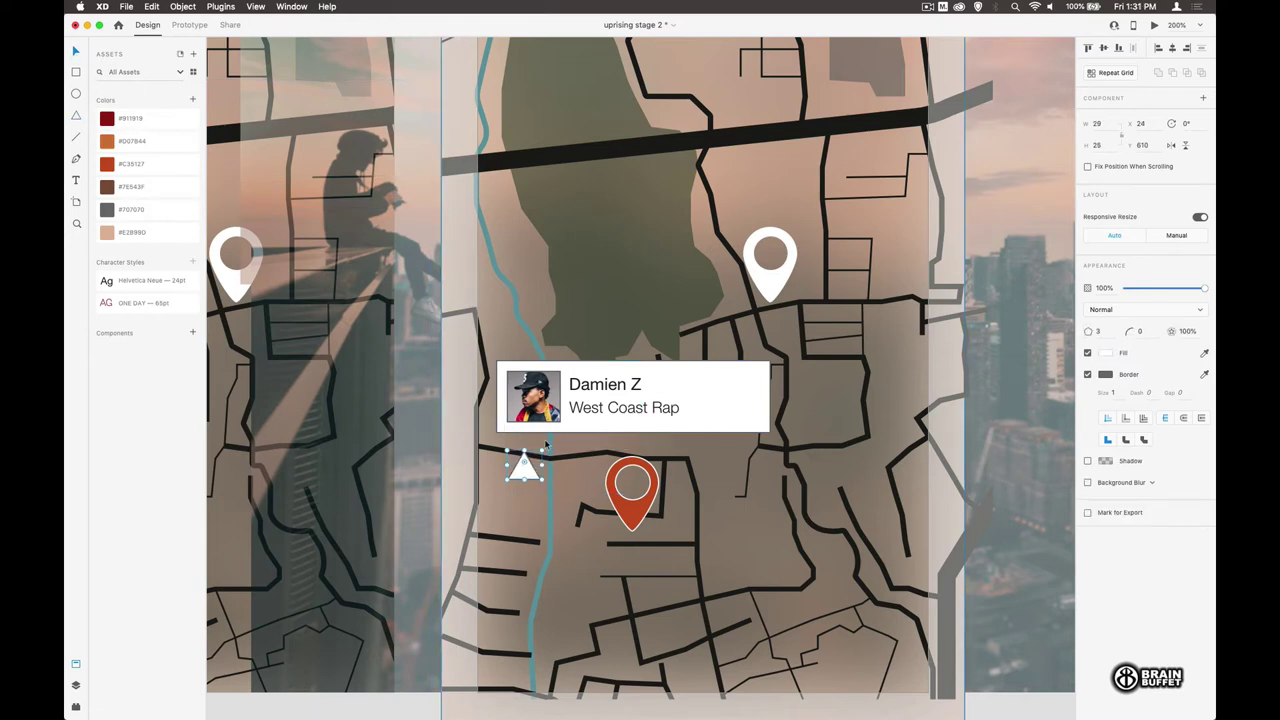
drag(544, 449, 625, 440)
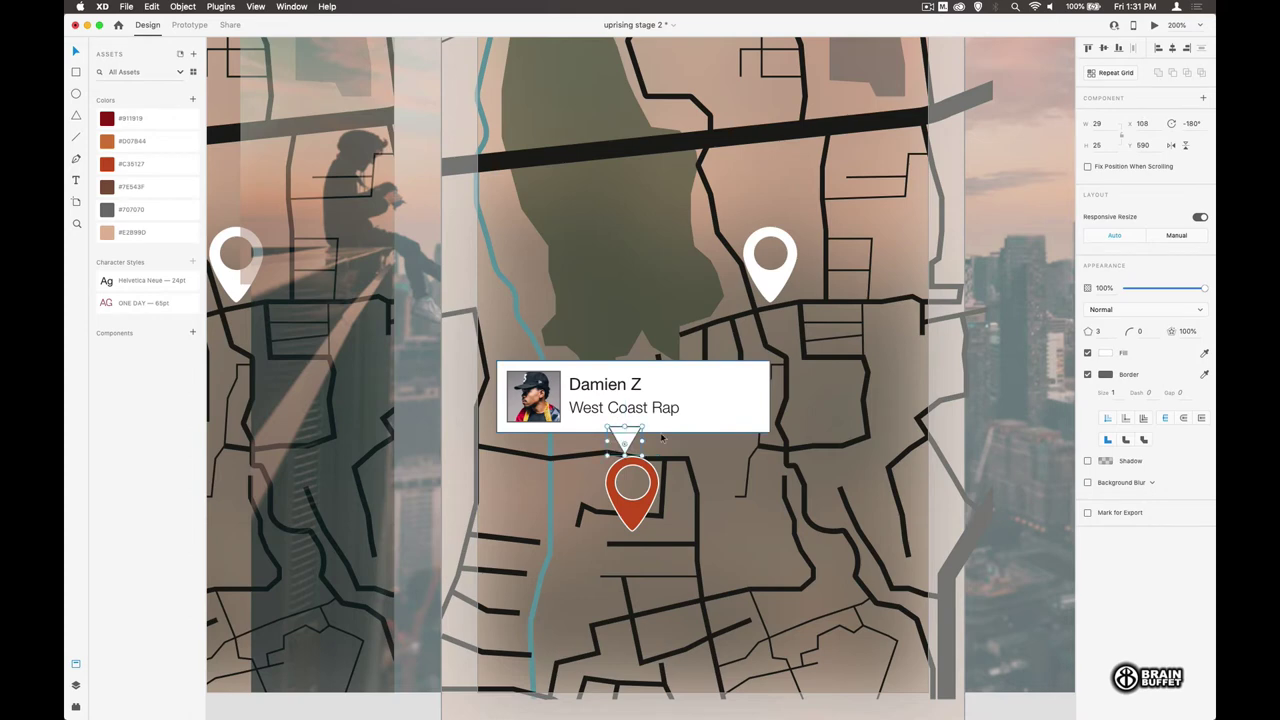
shift+click(708, 428)
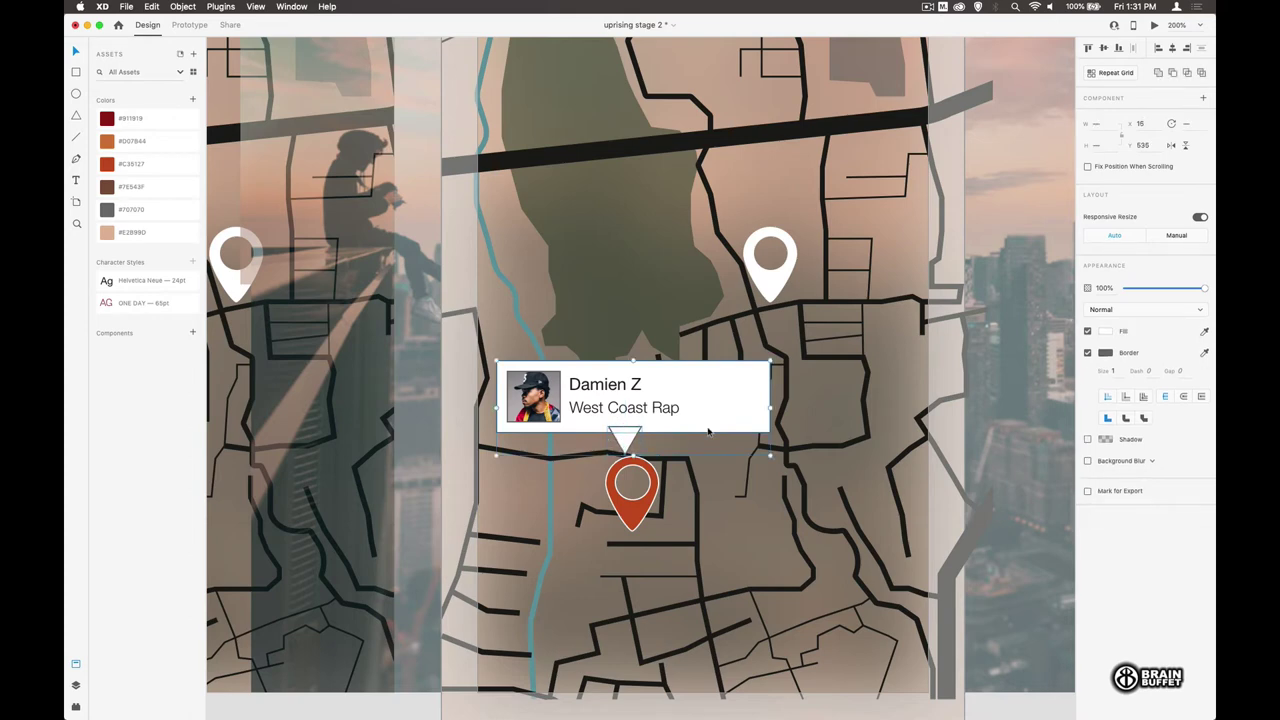
click(182, 6)
mouse_move(200, 221)
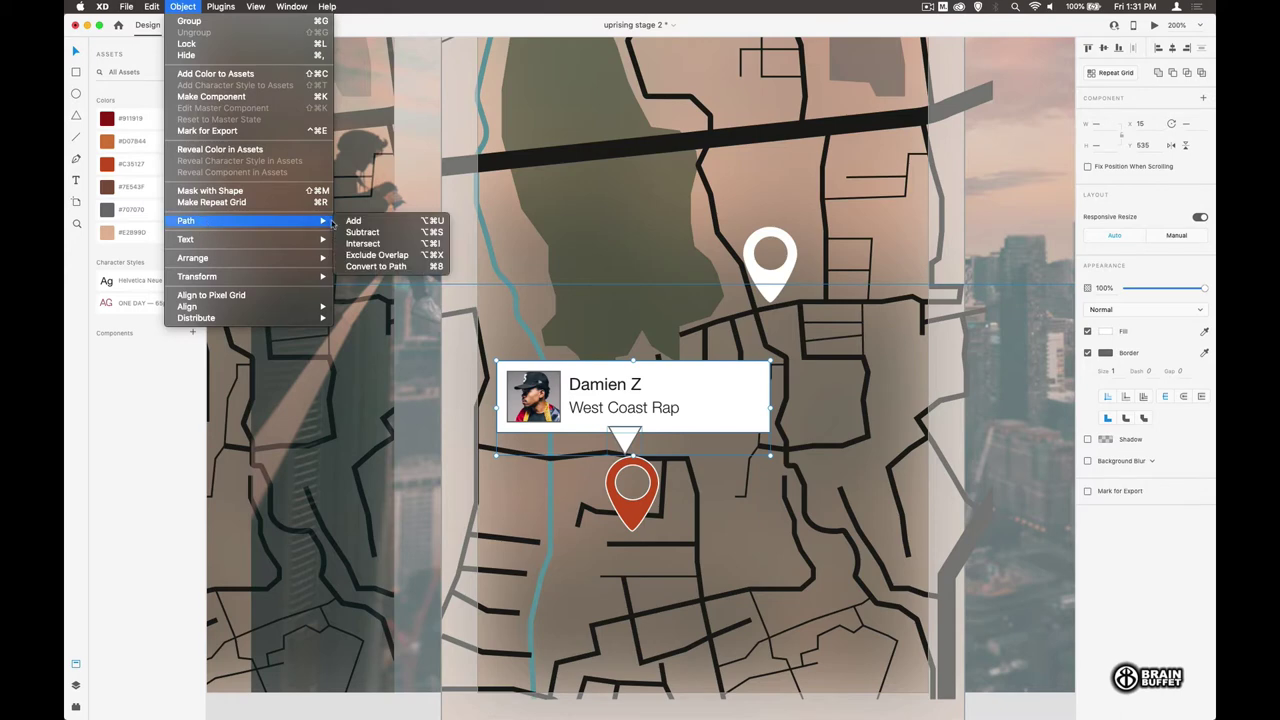
click(356, 221)
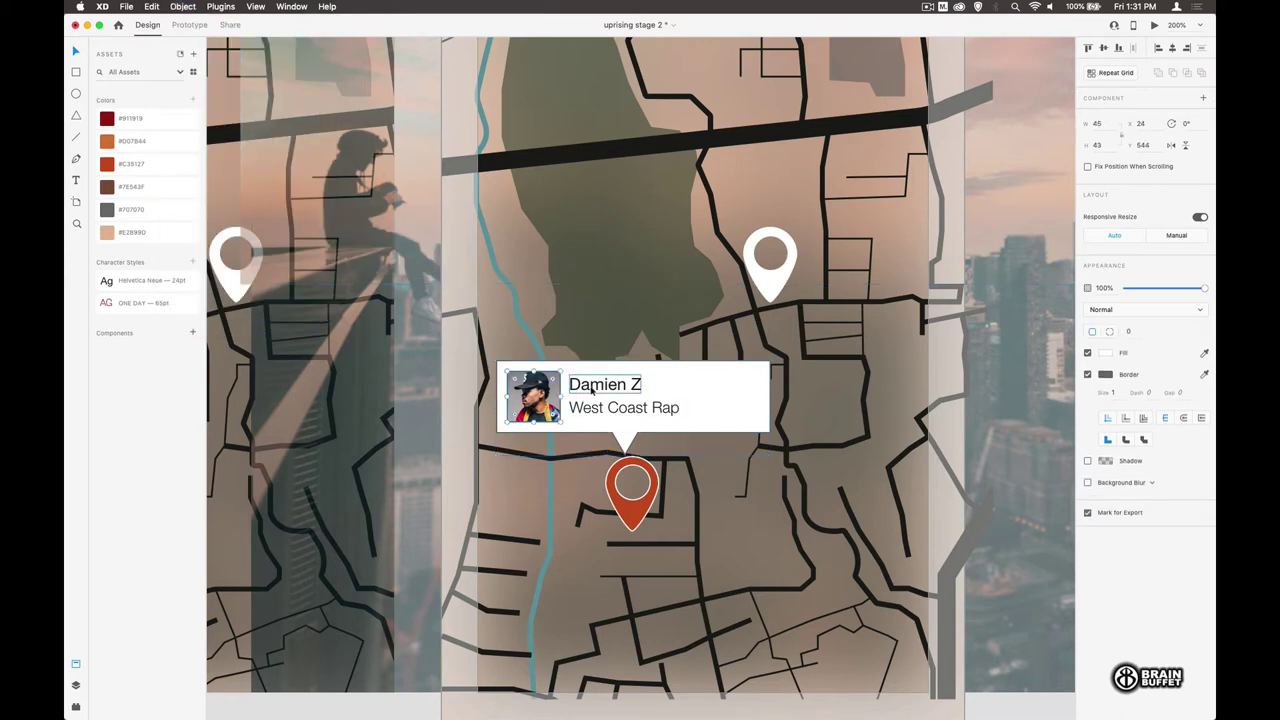
Step: Group the callout shape, photo, name and genre text into one object
click(593, 399)
shift+click(591, 412)
shift+click(712, 412)
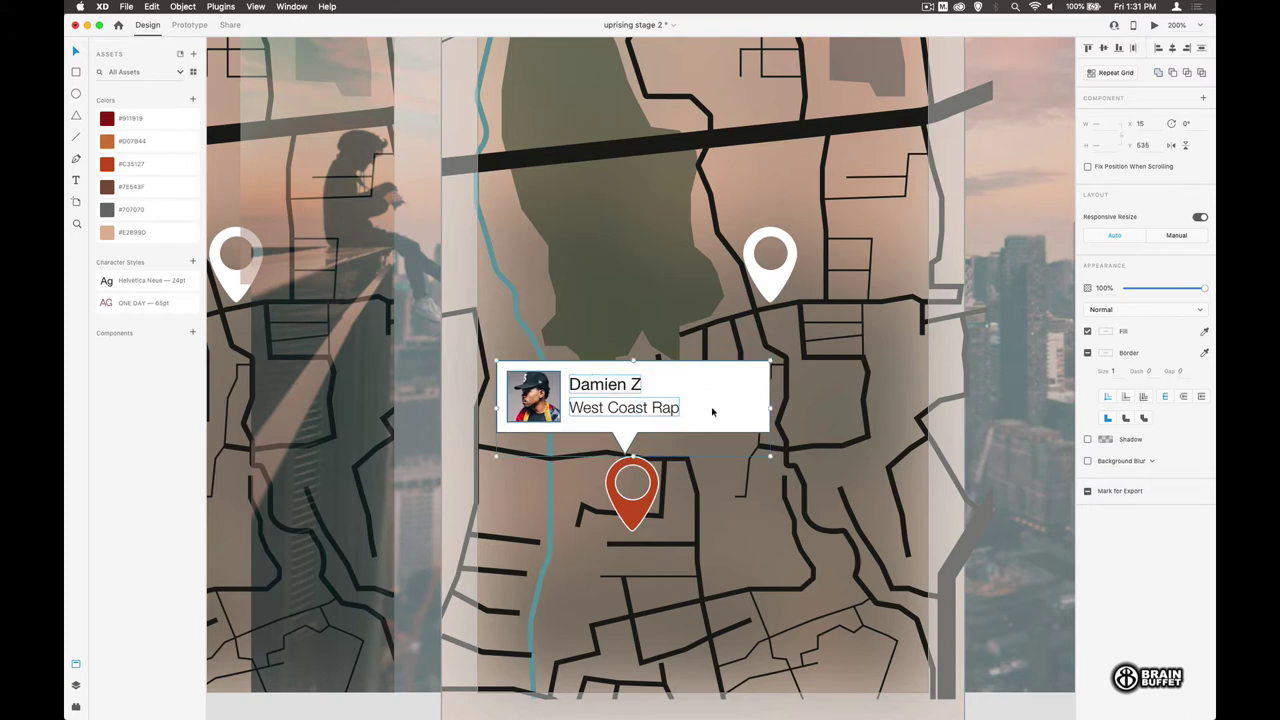
key(super+g)
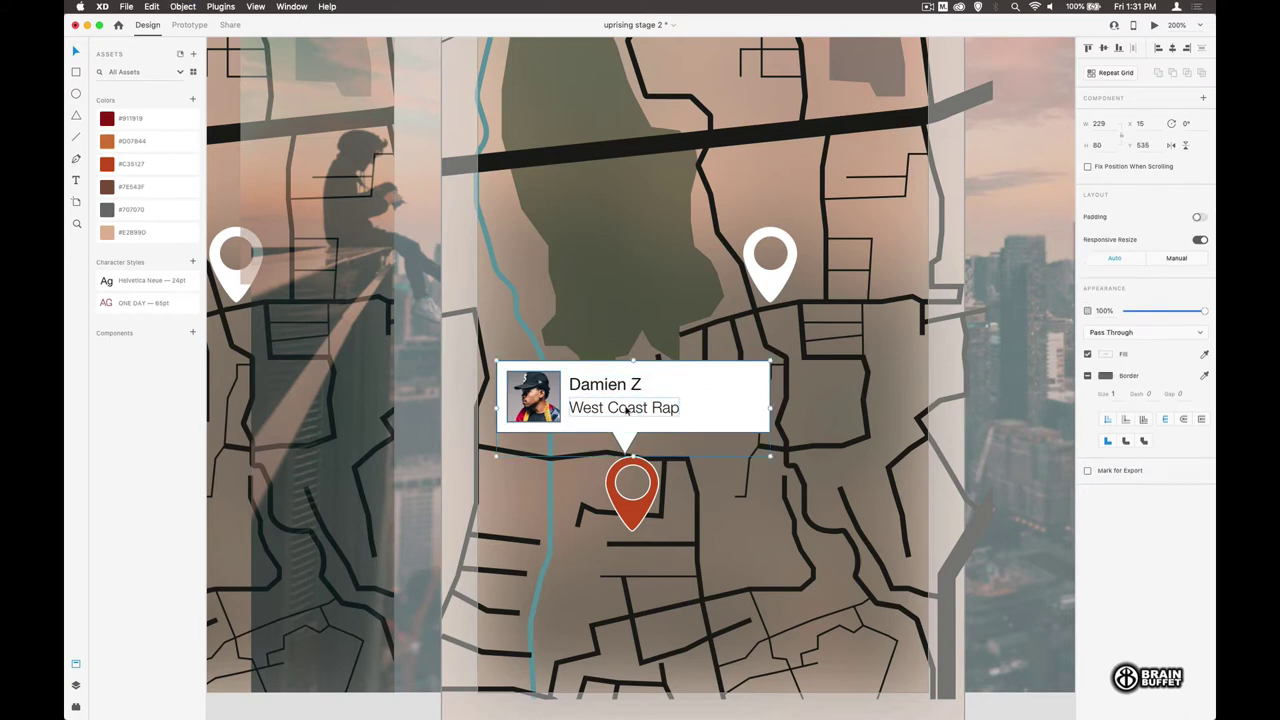
Step: Nudge the grouped card with arrow keys so its tip sits above the red pin
key(Right)
key(Right)
key(Right)
key(Right)
key(Right)
key(Right)
key(Right)
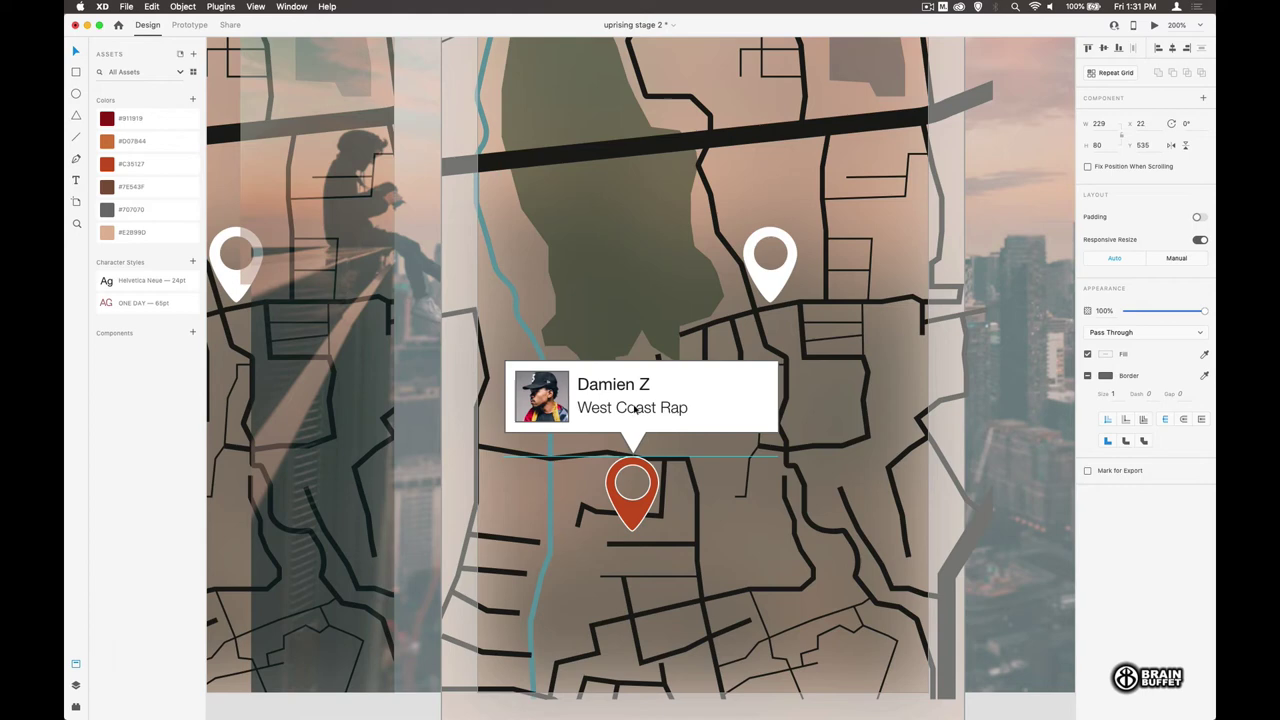
key(Up)
key(Up)
key(Up)
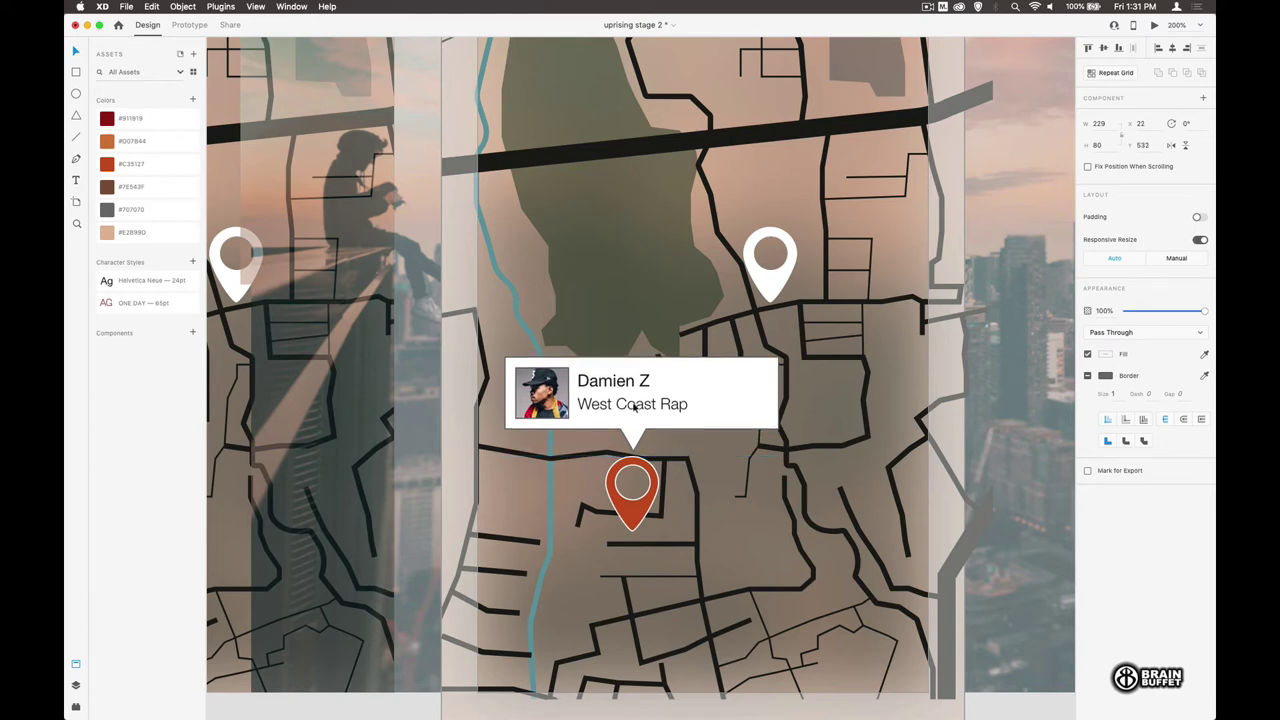
key(Left)
key(Left)
key(Up)
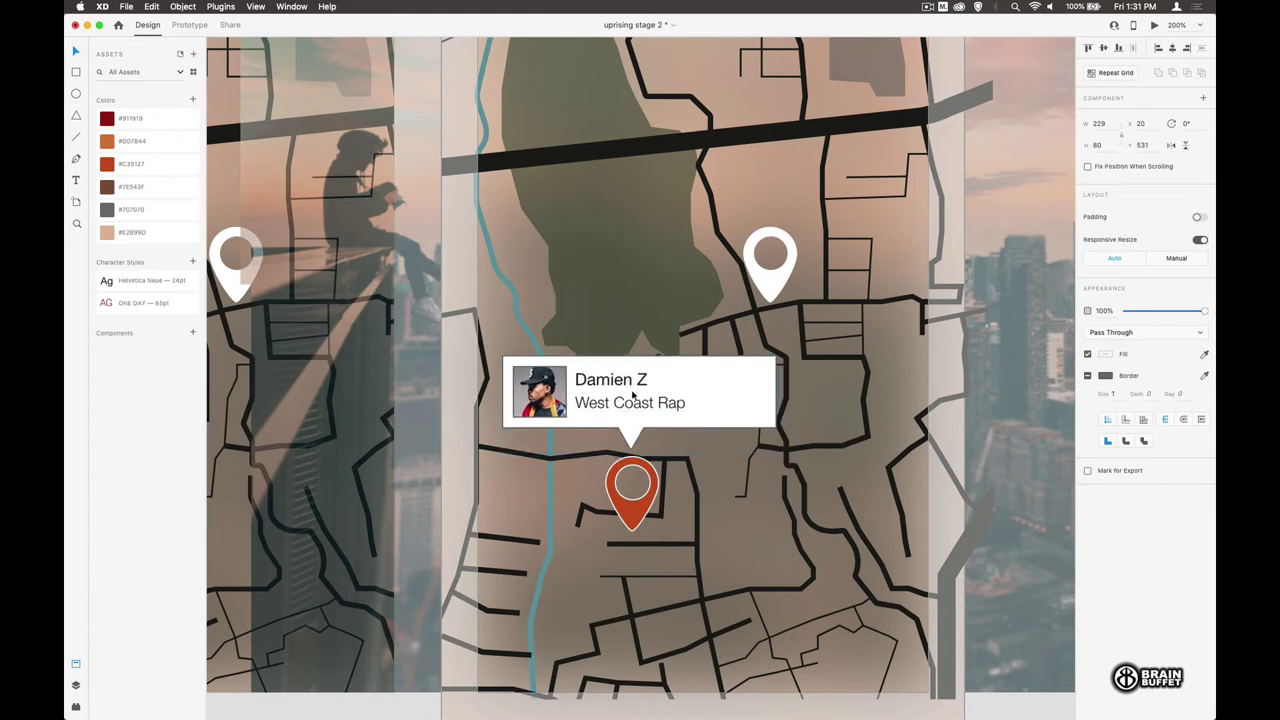
key(Right)
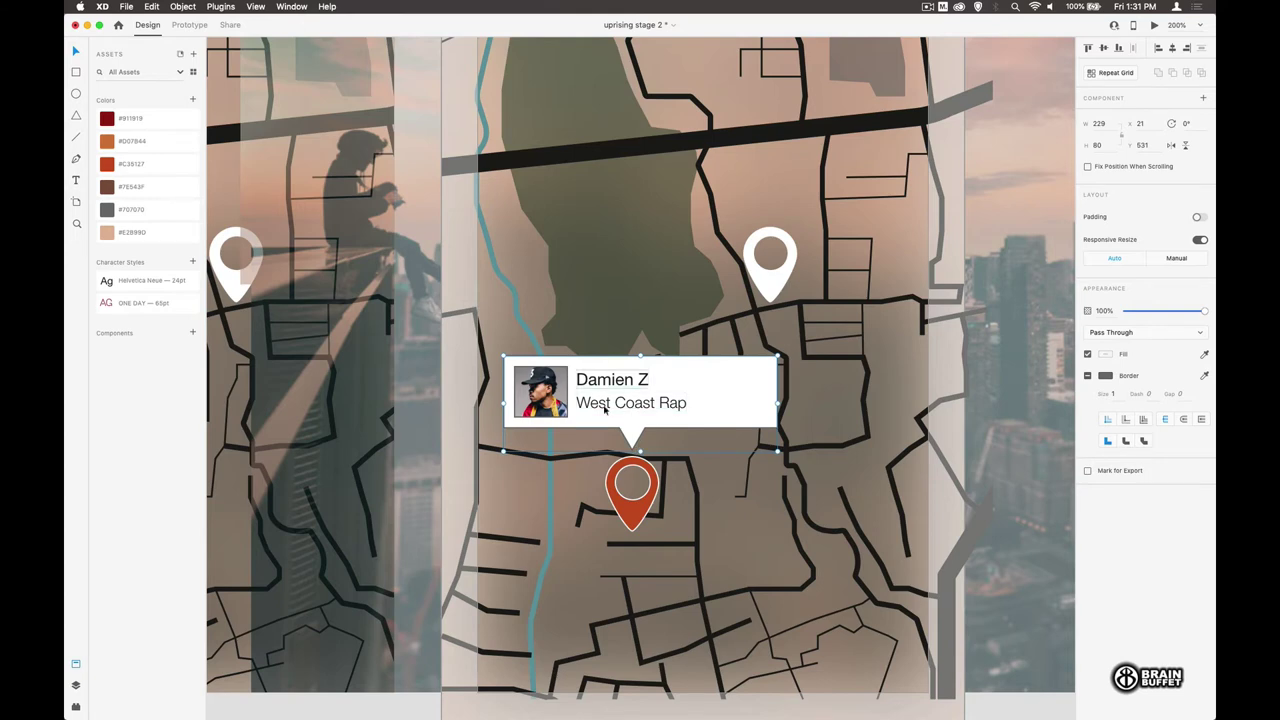
Step: Make the red pin plus card a component and add a new state named Active
shift+click(630, 515)
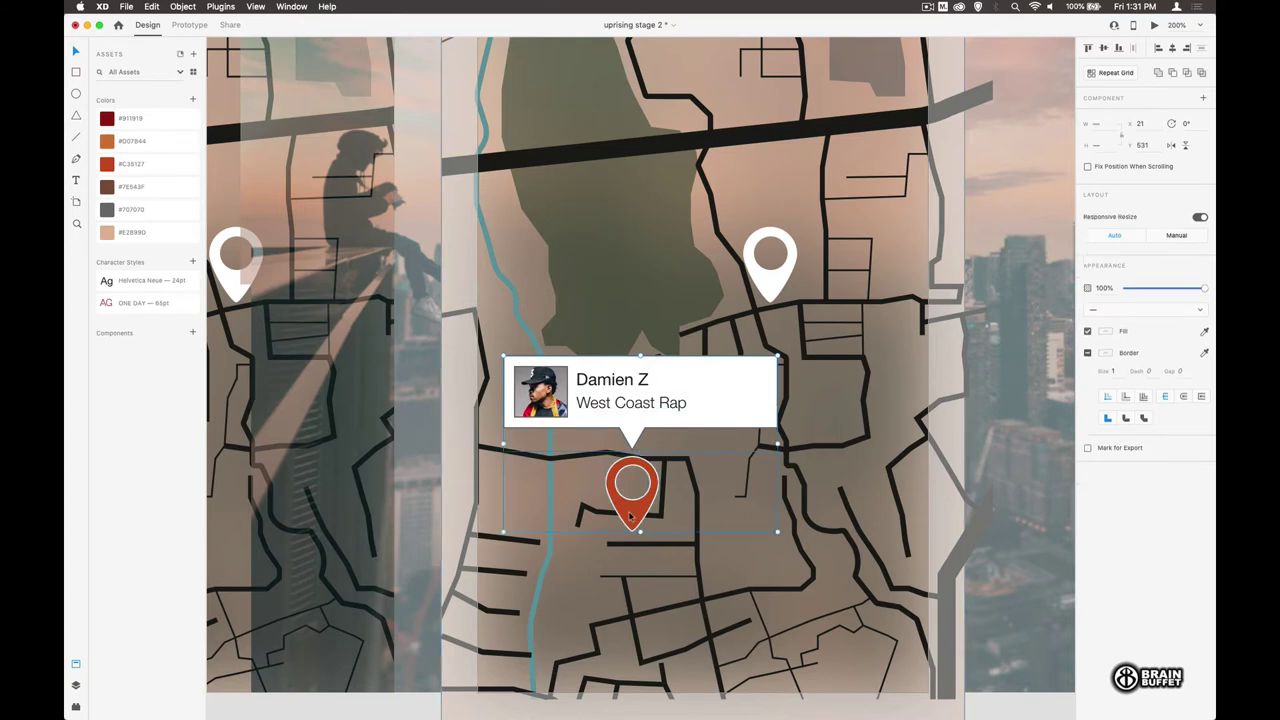
click(193, 333)
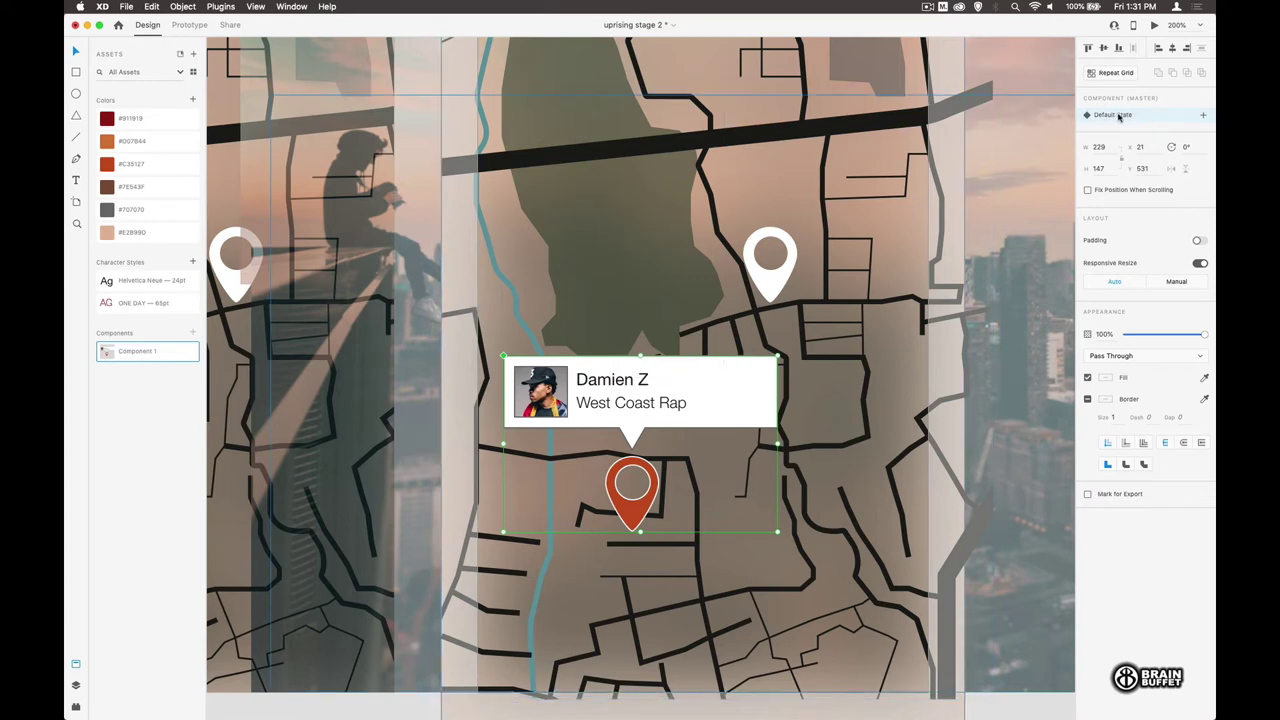
click(1204, 117)
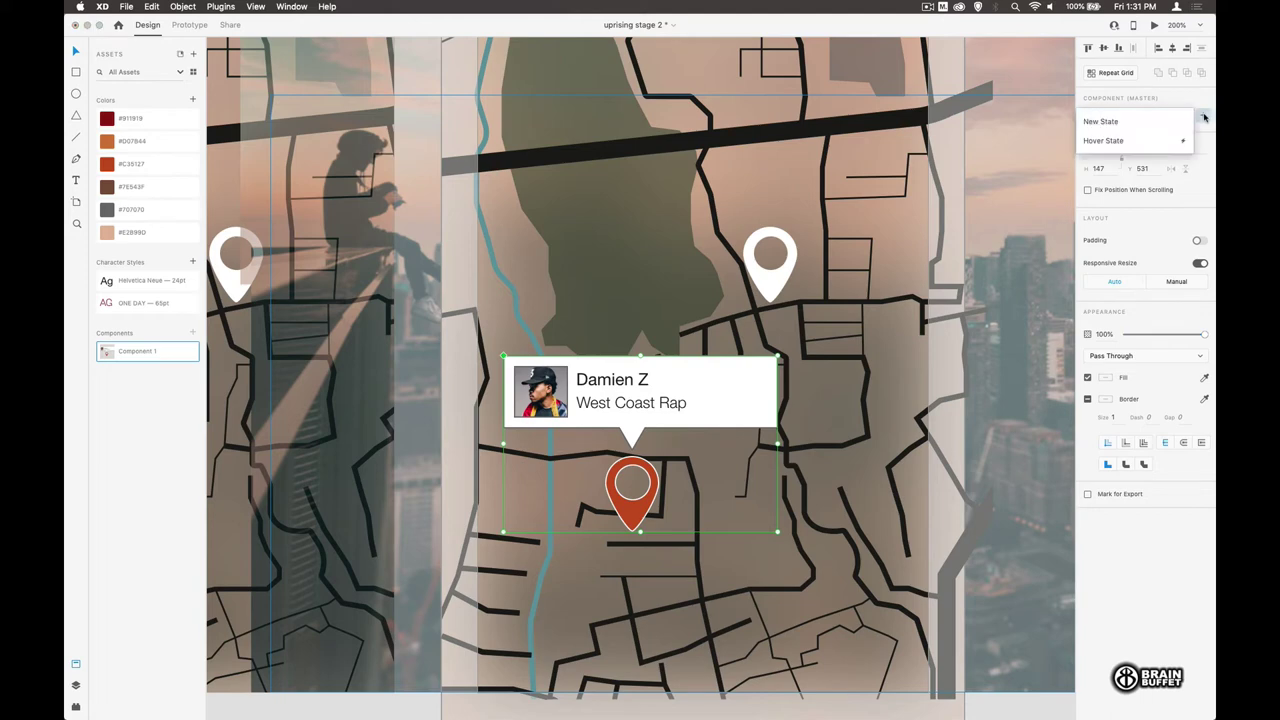
click(1107, 122)
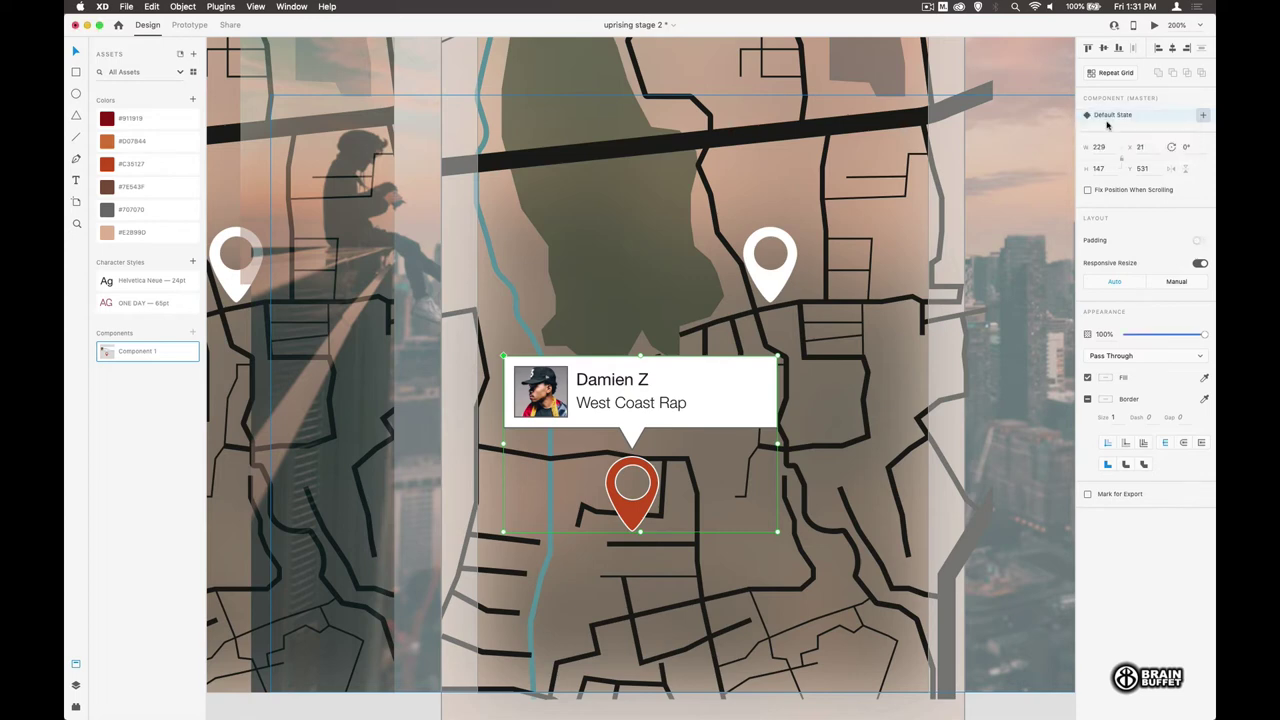
text(Active)
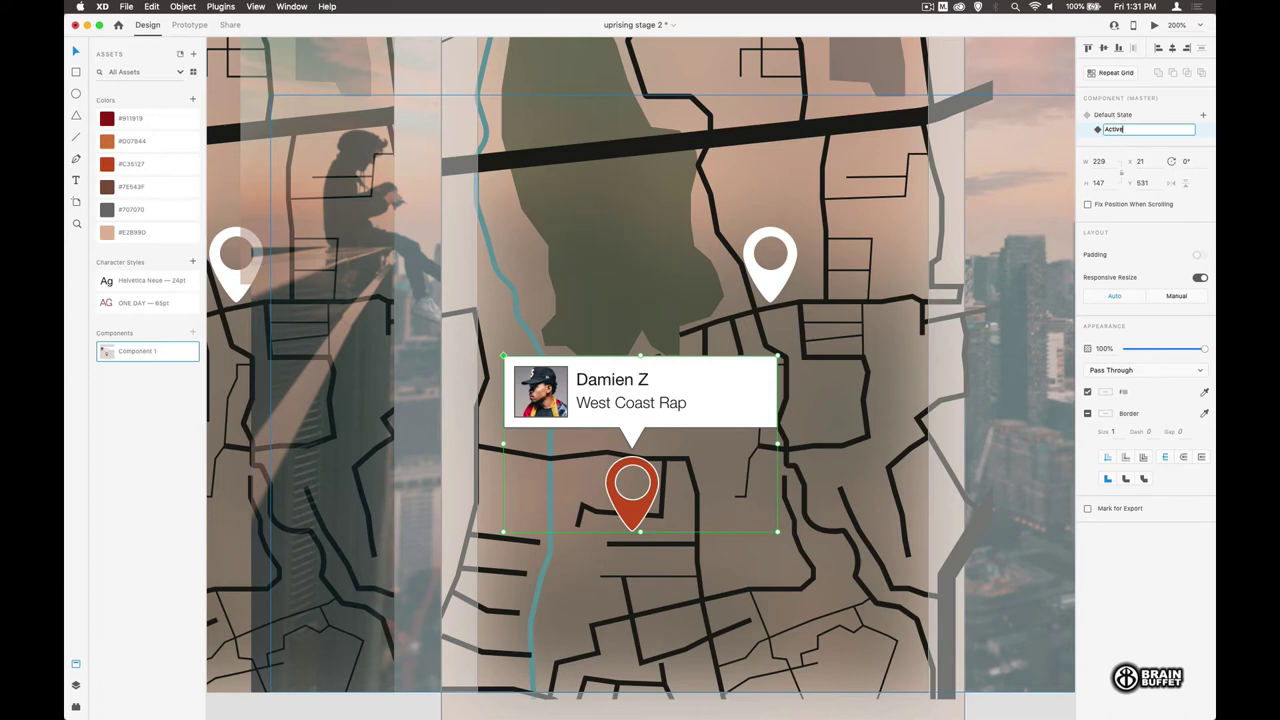
key(Return)
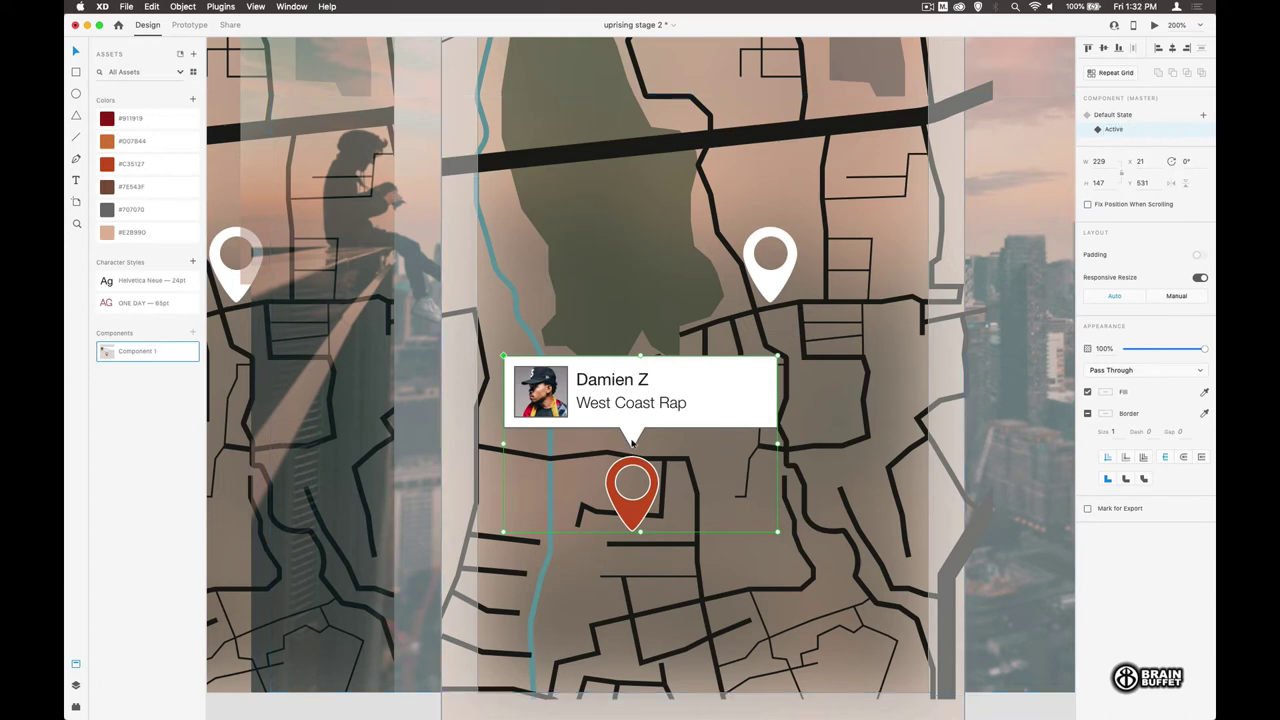
Step: In Default State, disable Responsive Resize and shrink the card to about 41×14 above the pin
click(1118, 116)
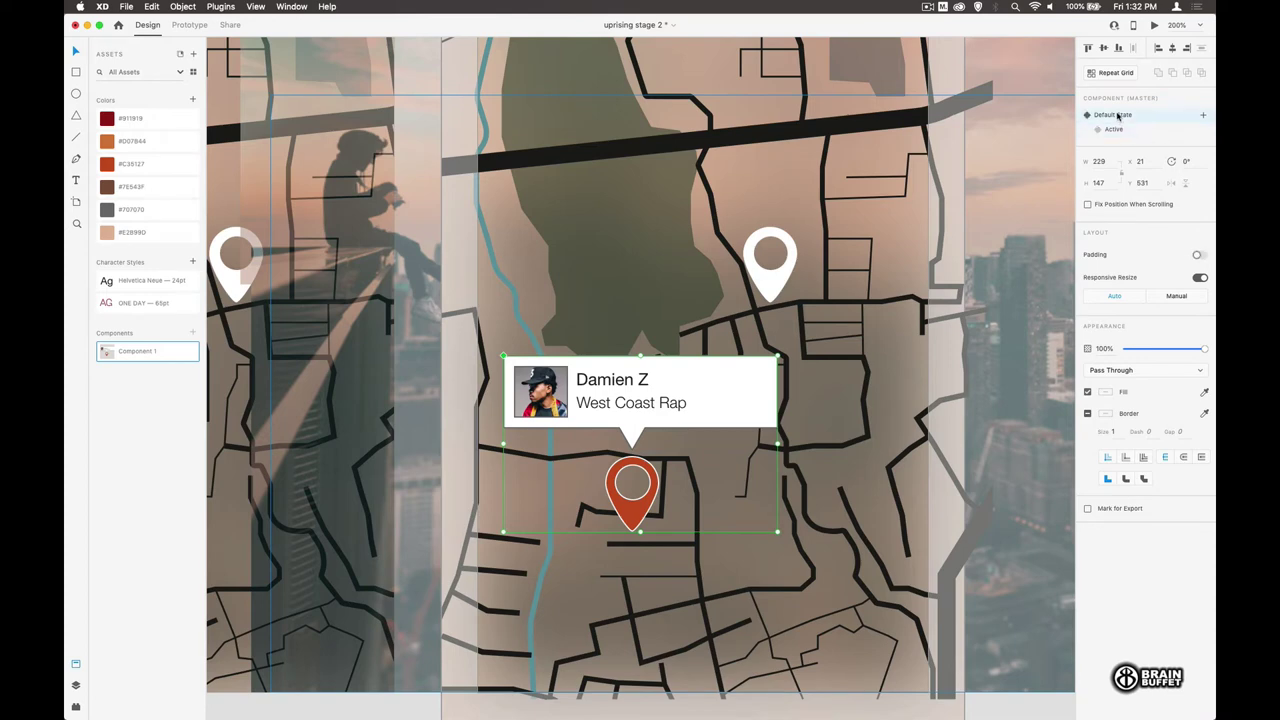
double_click(643, 410)
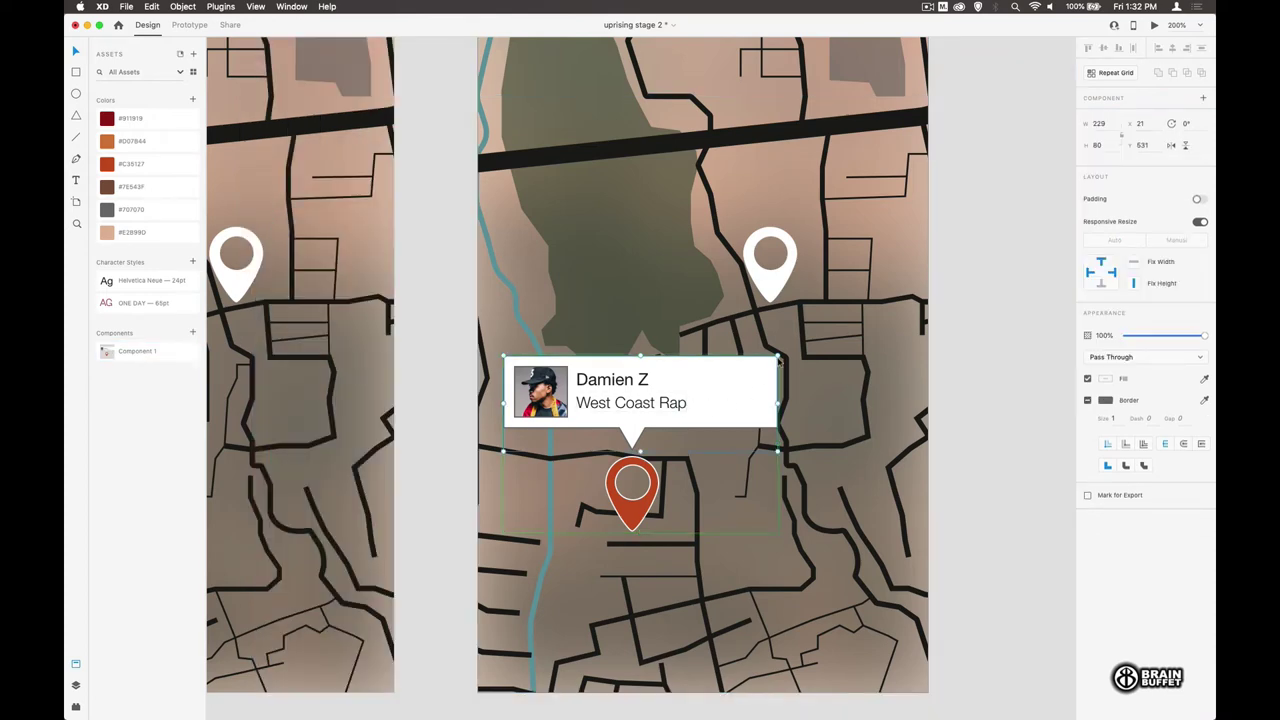
drag(778, 362, 758, 369)
key(super+z)
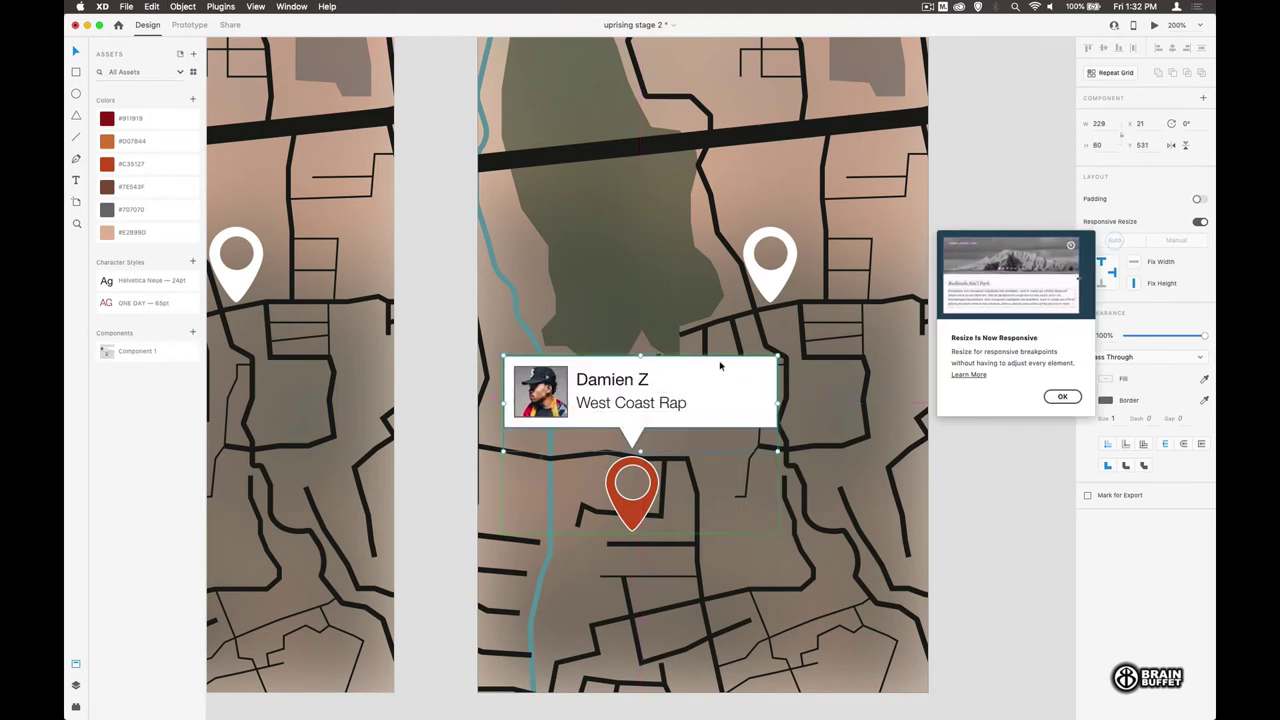
click(1199, 222)
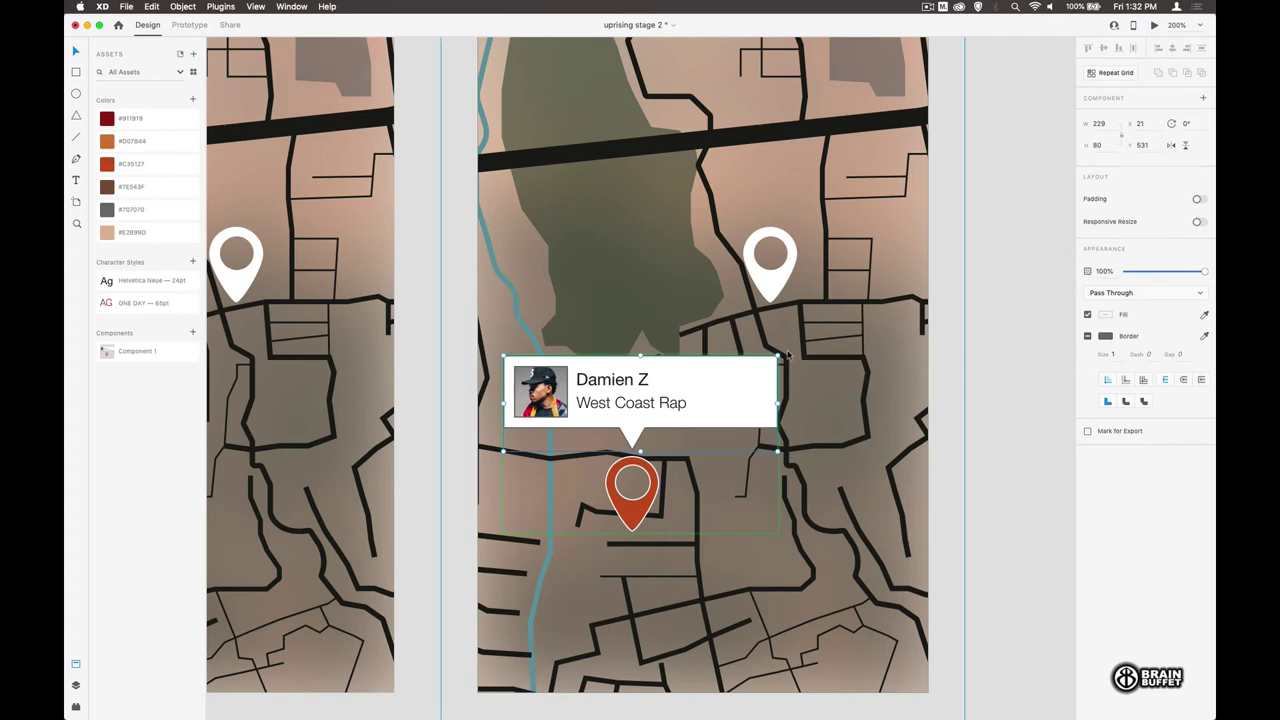
drag(778, 356, 647, 455)
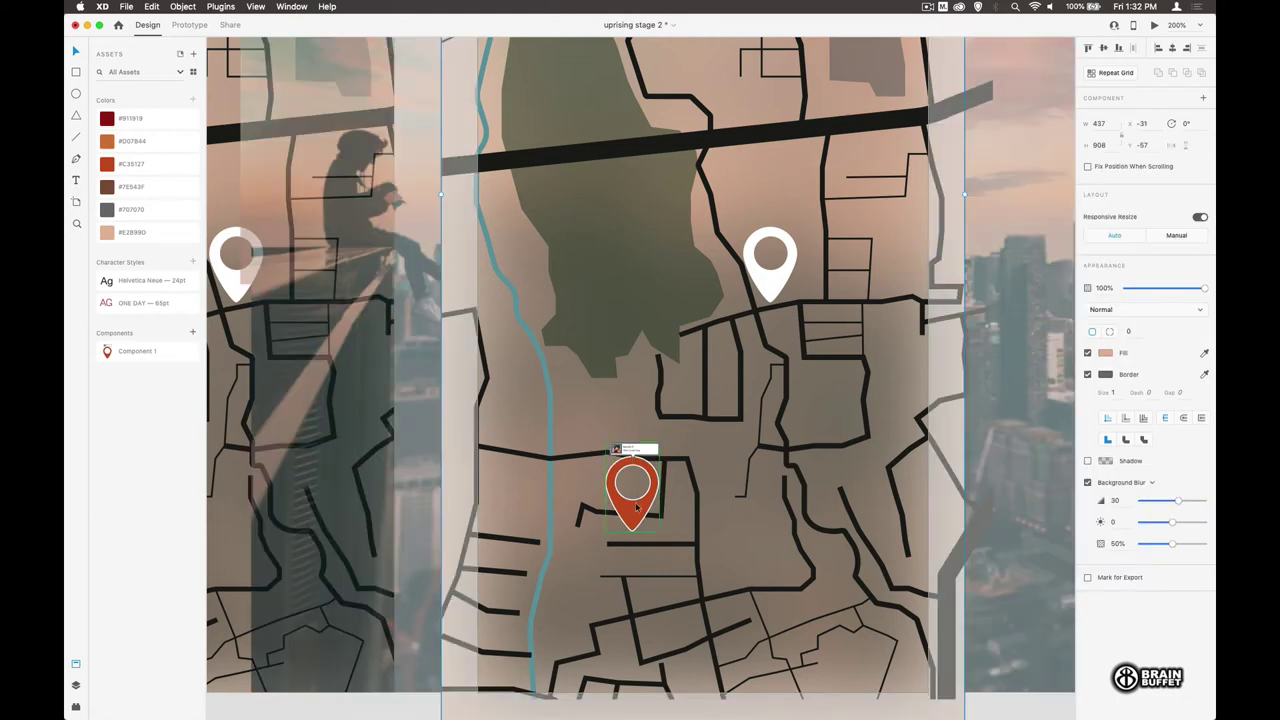
Step: In the Active state, enlarge the artist card to about 170×59 above the pin
click(1113, 130)
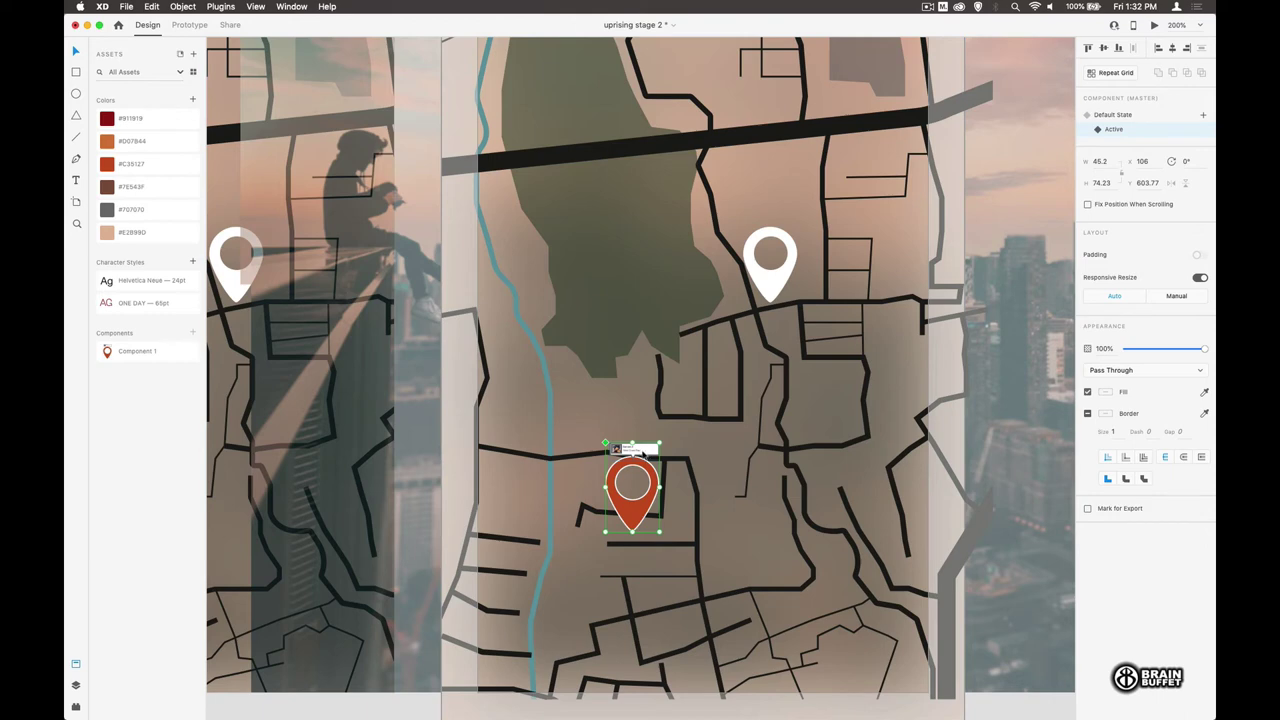
double_click(644, 453)
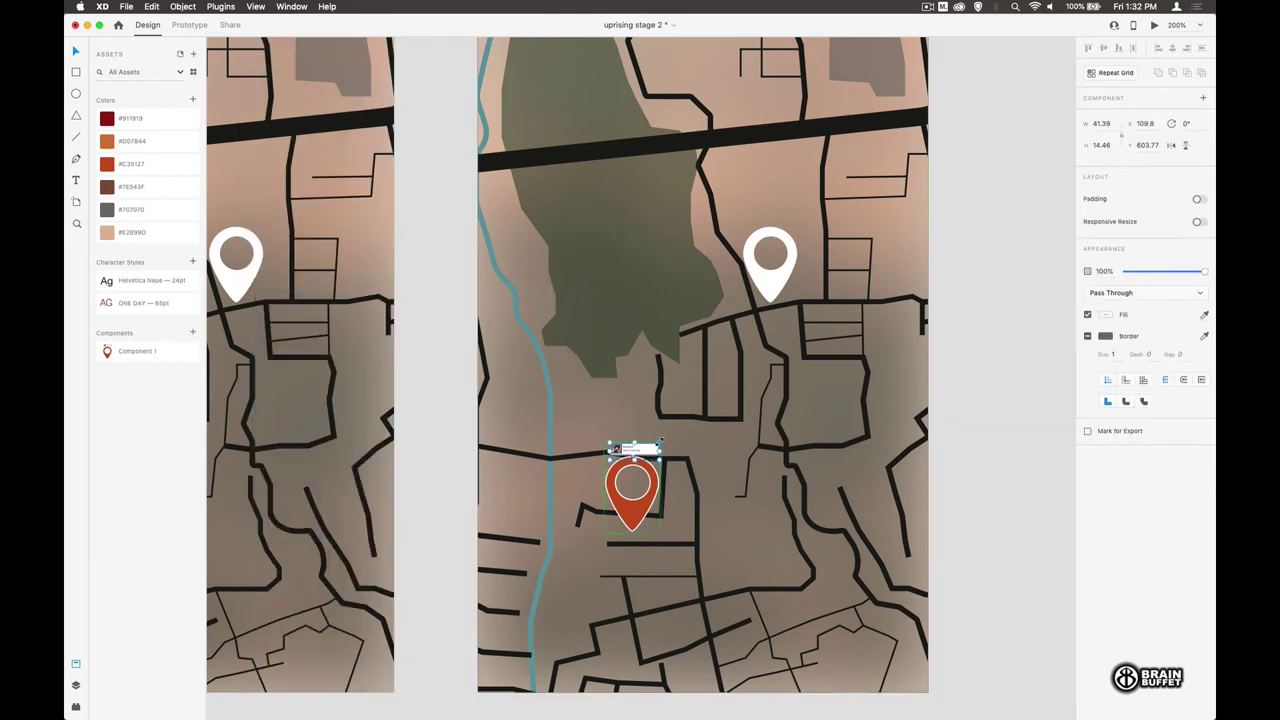
drag(660, 441, 750, 410)
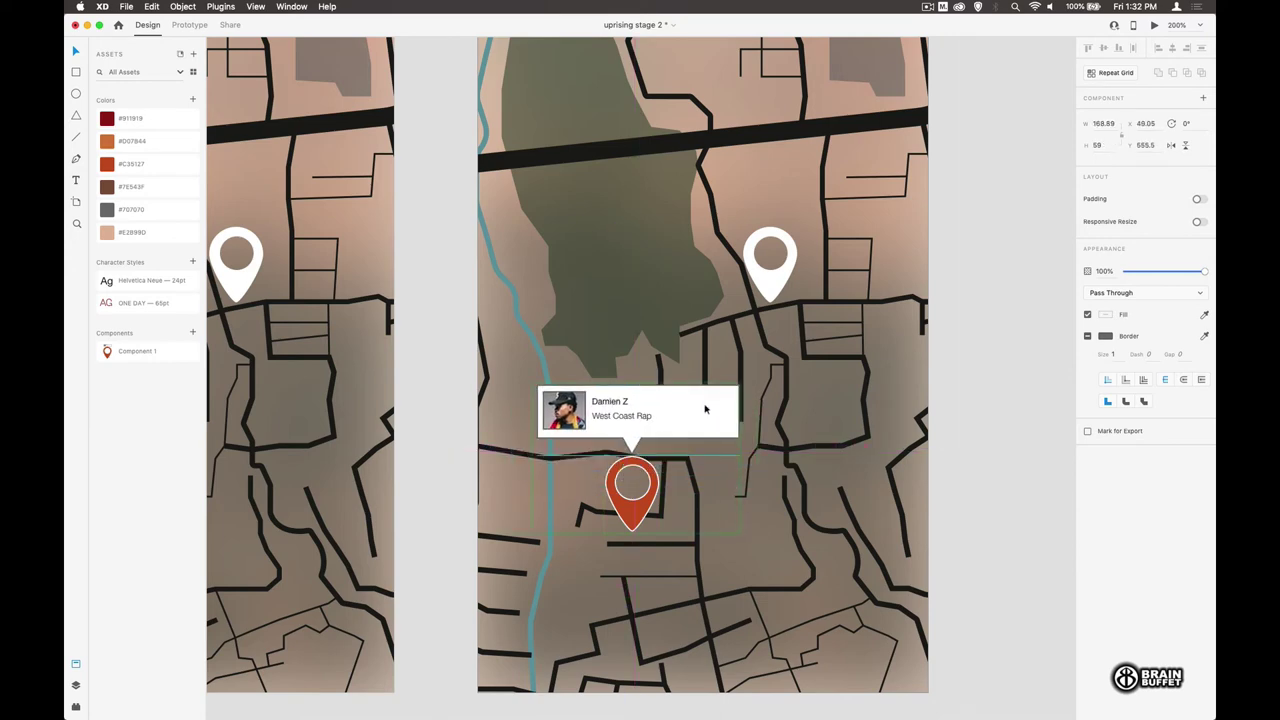
key(Escape)
Step: Toggle between Active and Default State to compare the large and tiny cards
click(1105, 115)
click(1110, 130)
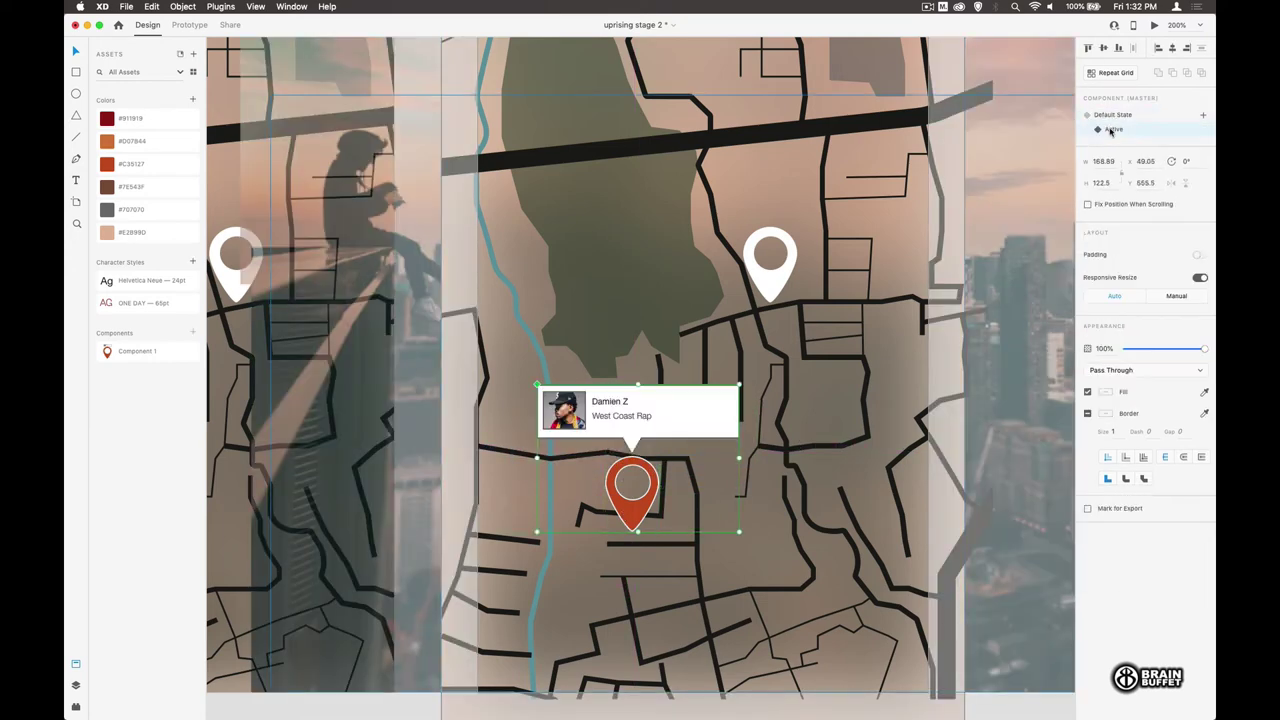
click(1110, 115)
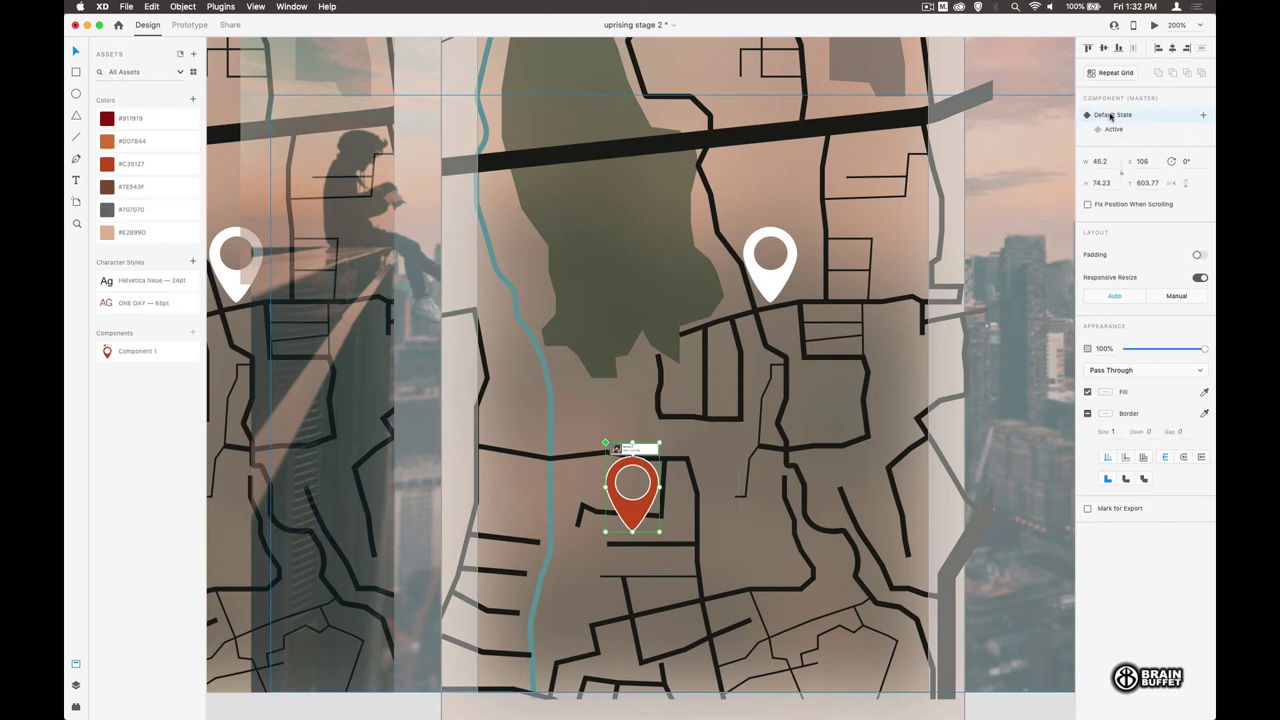
Step: In Default State, make the small artist card fully transparent
double_click(646, 452)
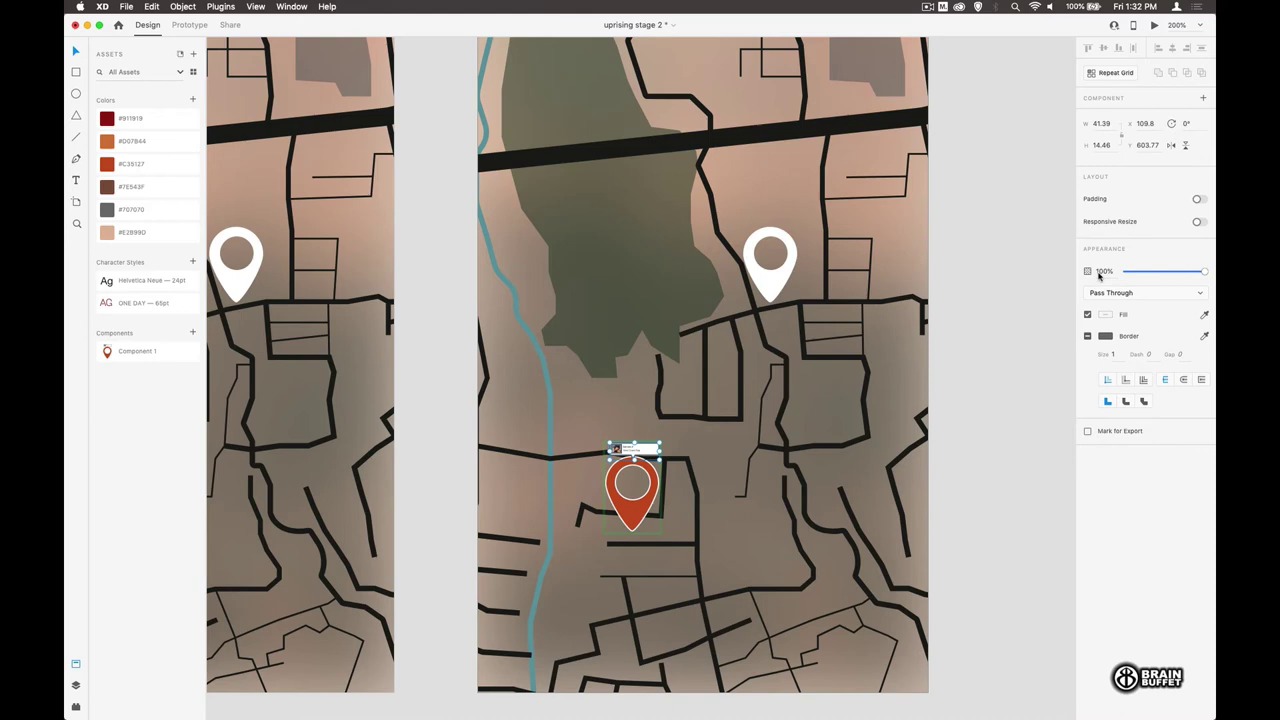
drag(1203, 272, 1120, 273)
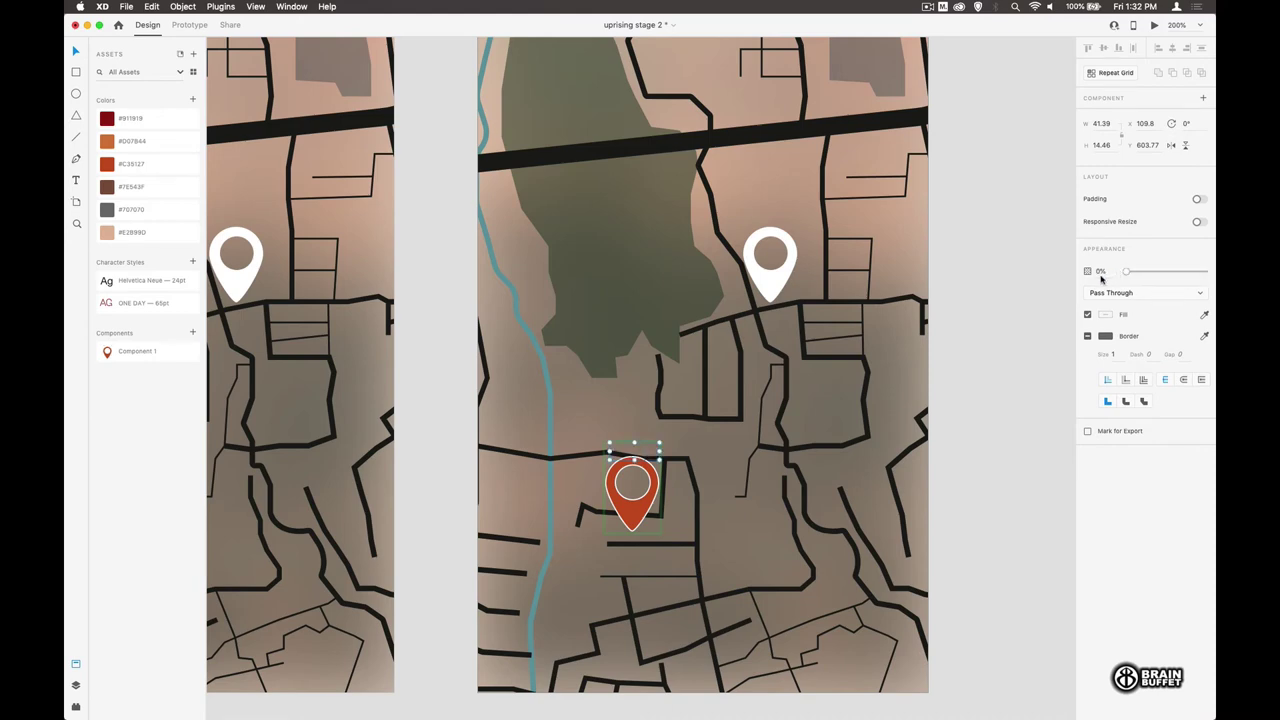
key(Escape)
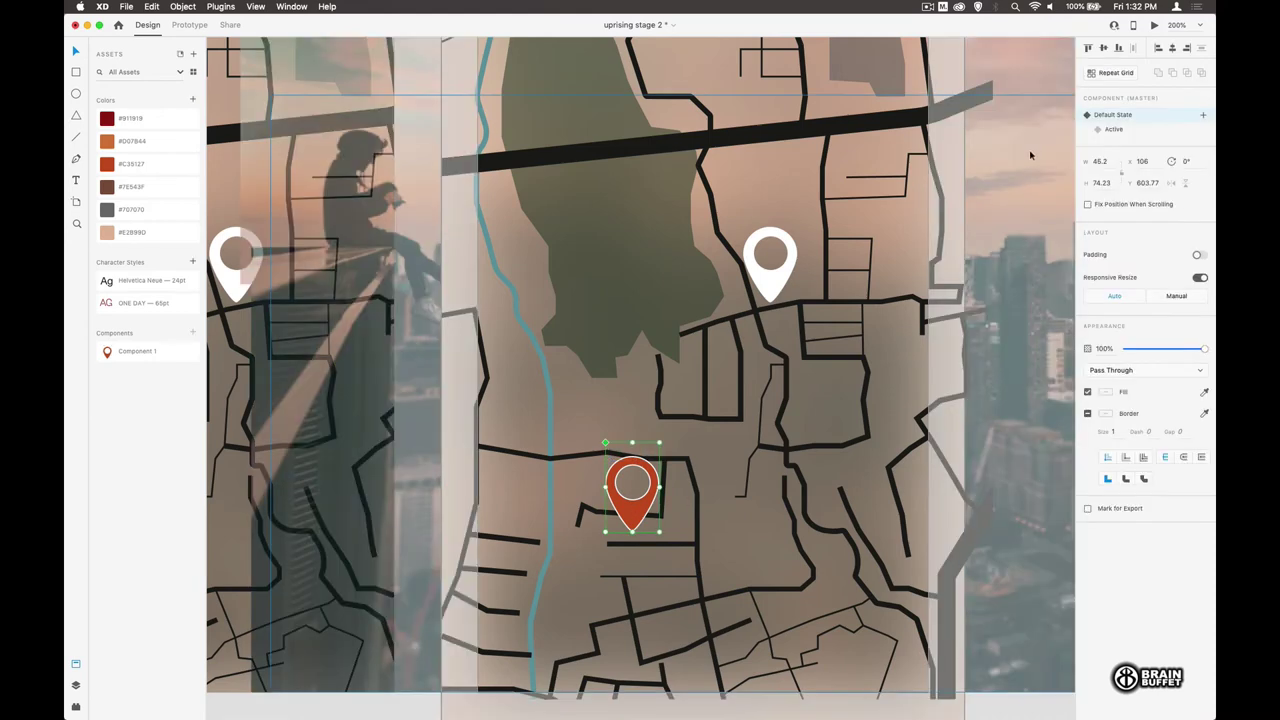
Step: In the Active state, set the artist card's opacity to 100%
click(1111, 130)
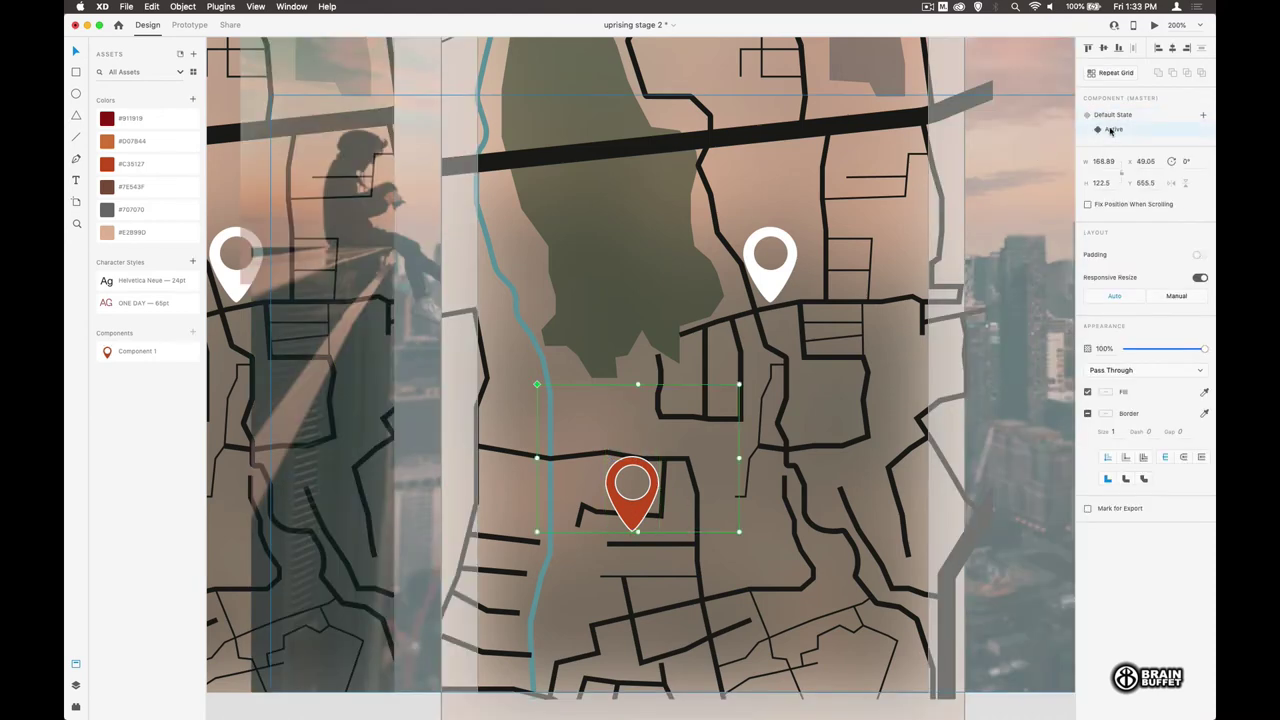
double_click(624, 418)
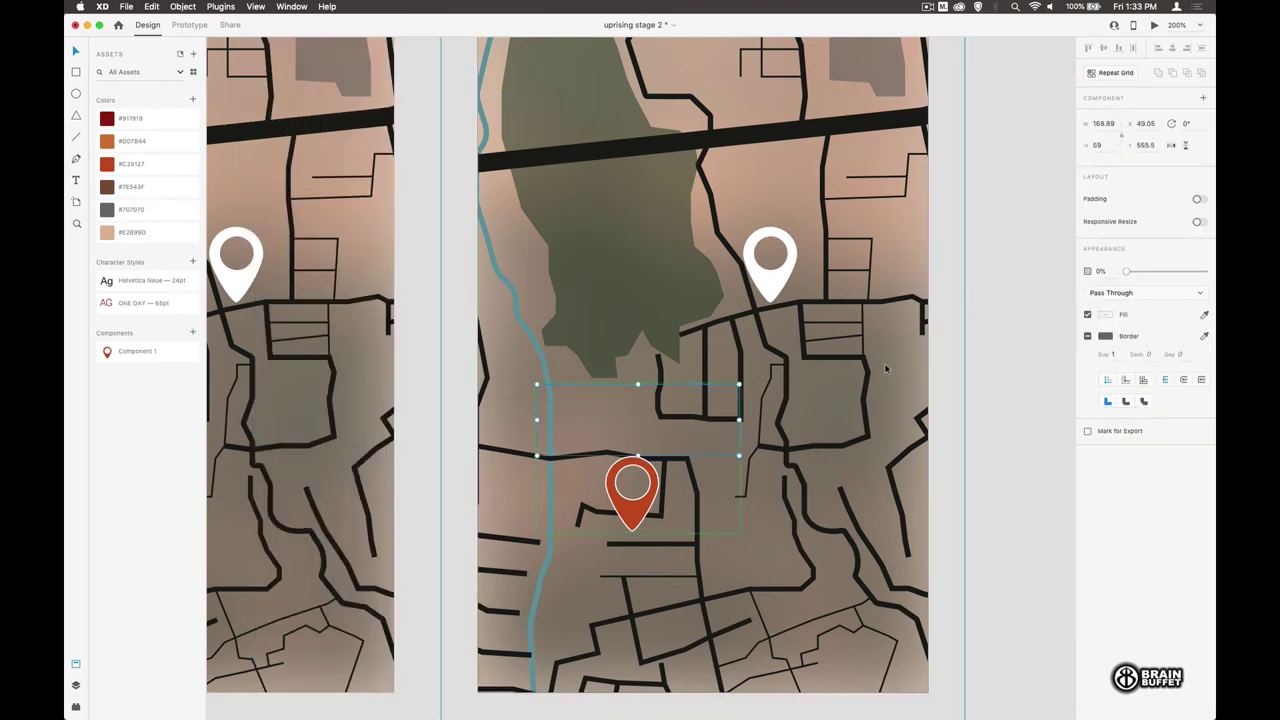
drag(1127, 272, 1203, 272)
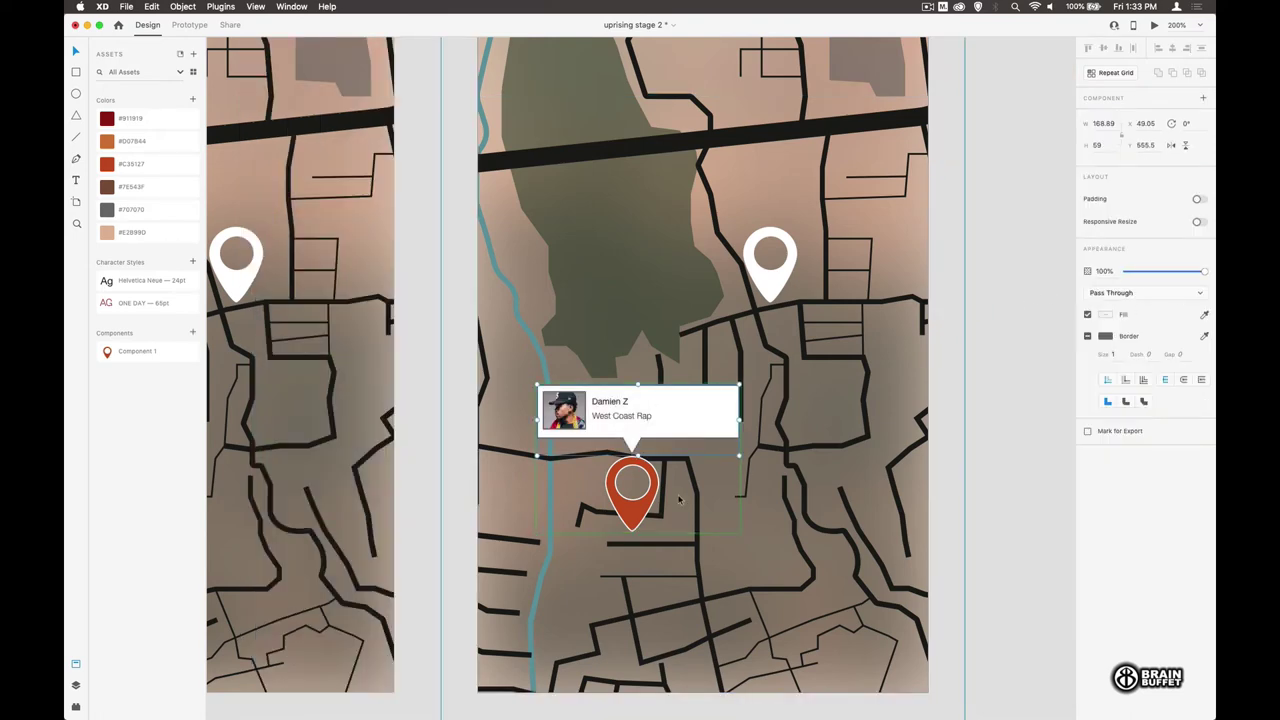
click(635, 512)
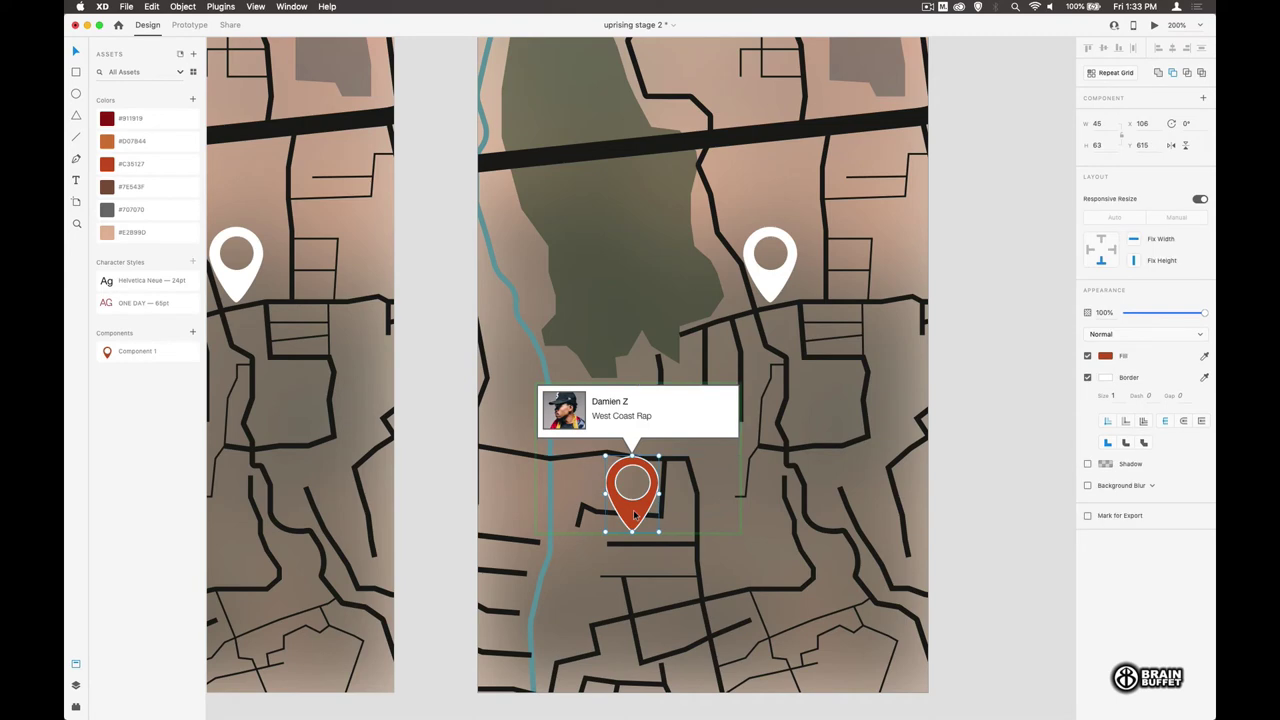
click(1000, 236)
click(657, 422)
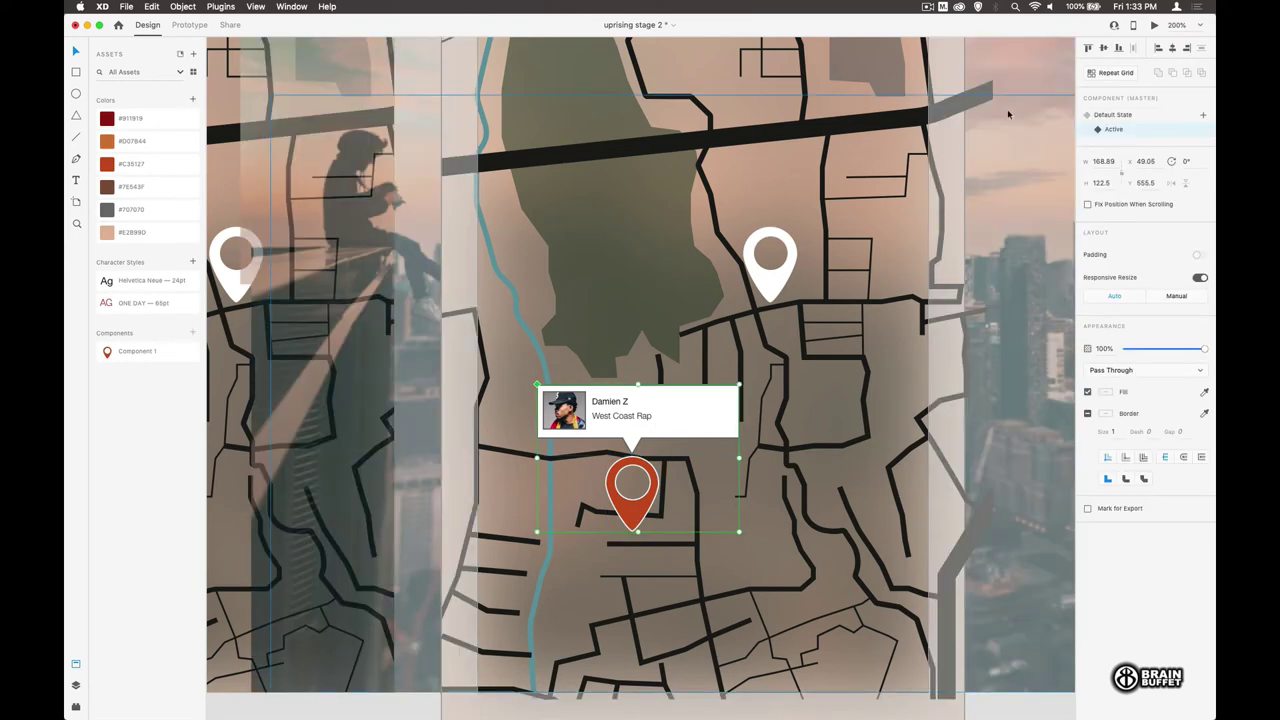
Step: Toggle Default and Active states to verify, ending on Default State, then zoom out
click(1113, 115)
click(1113, 129)
click(1115, 116)
click(1115, 130)
click(1115, 116)
click(1113, 131)
click(1113, 131)
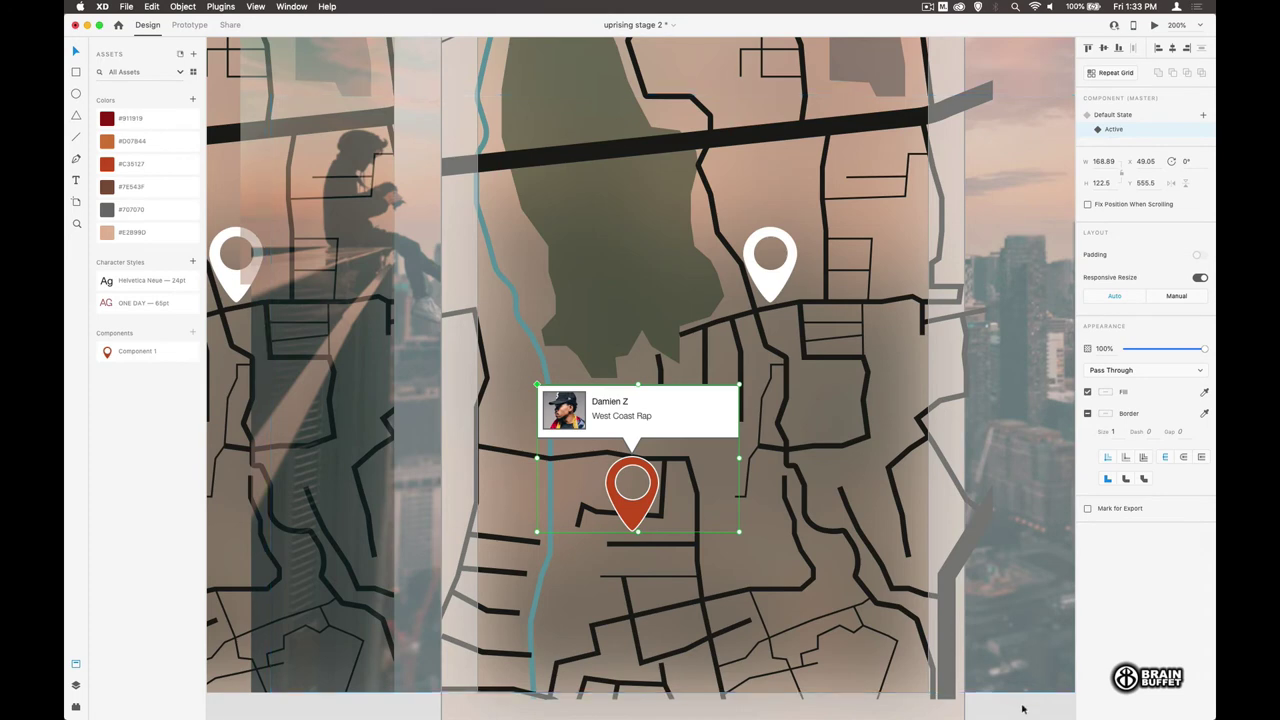
click(1115, 116)
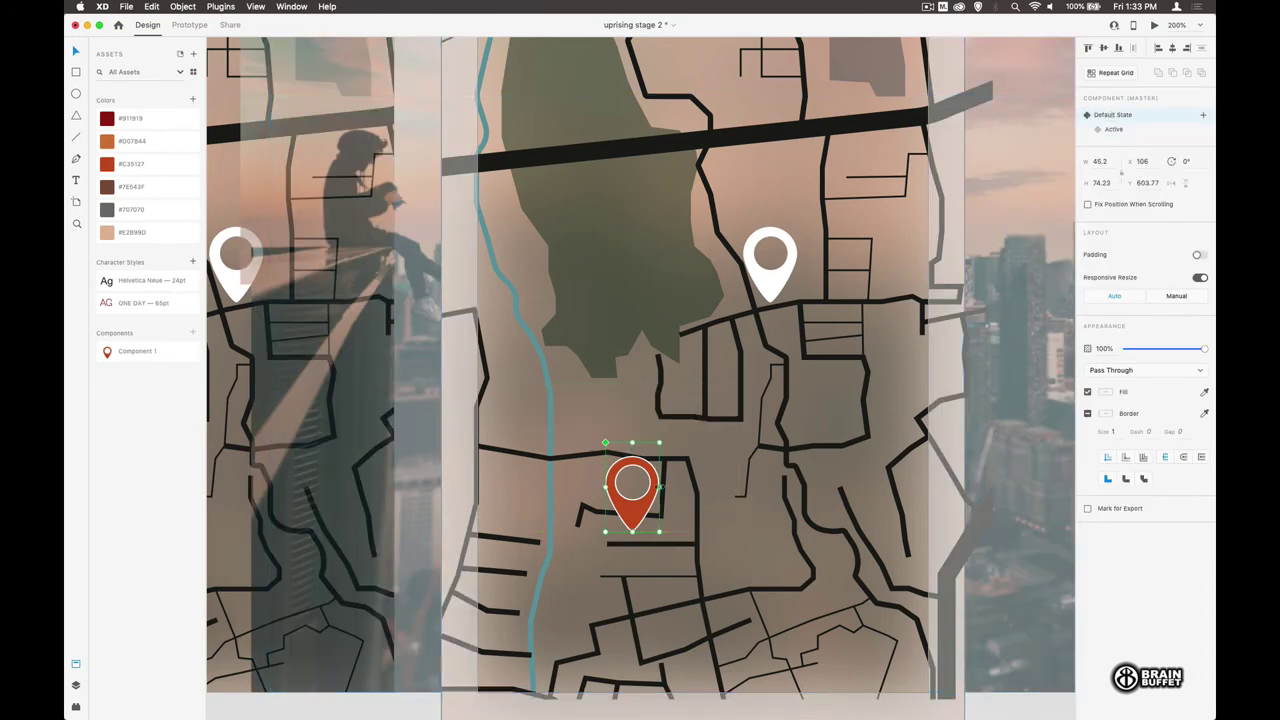
key(super+minus)
key(super+minus)
key(super+minus)
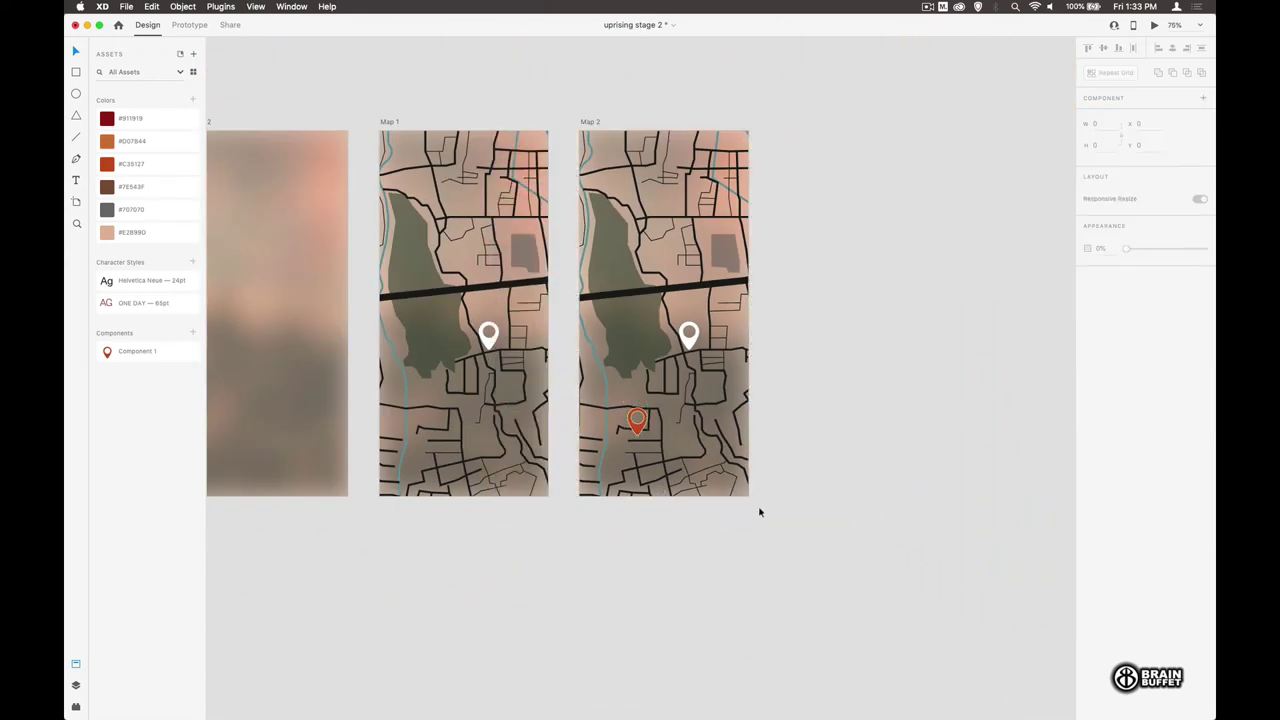
Step: Duplicate the Map 2 artboard beside it and rename the copy 'Artist'
click(590, 122)
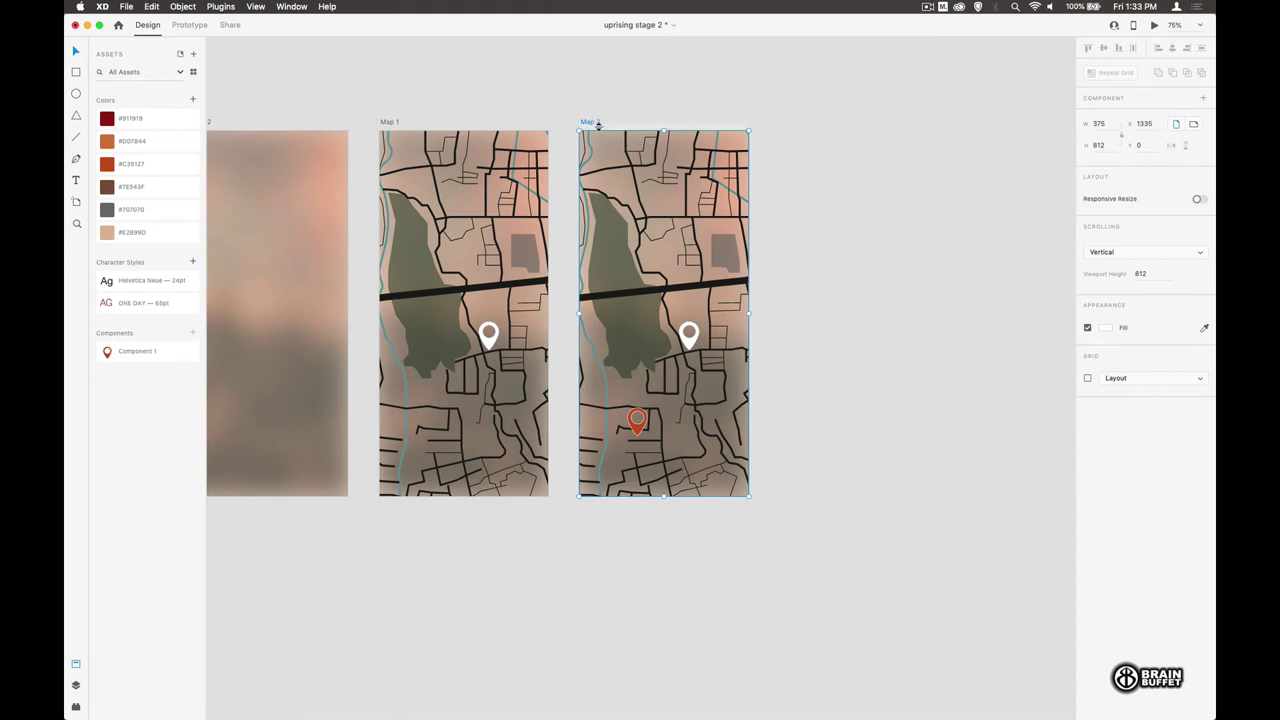
drag(597, 122, 820, 123)
double_click(799, 123)
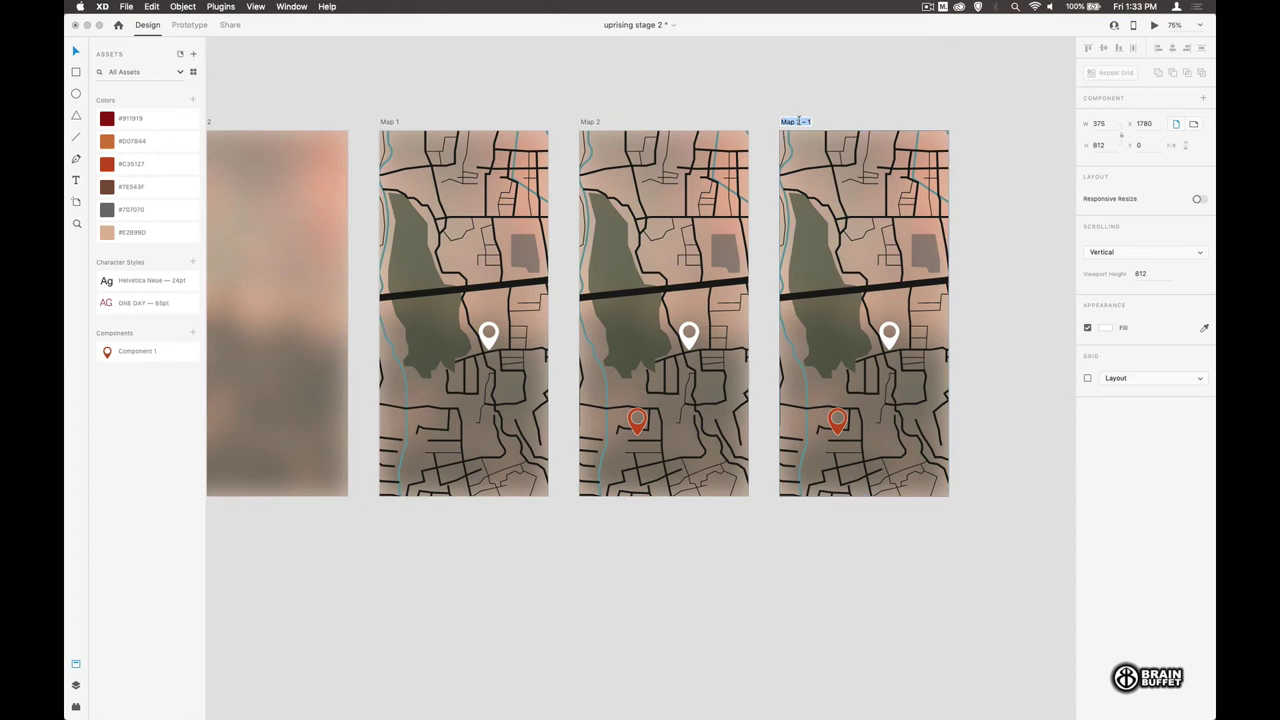
text(Artist)
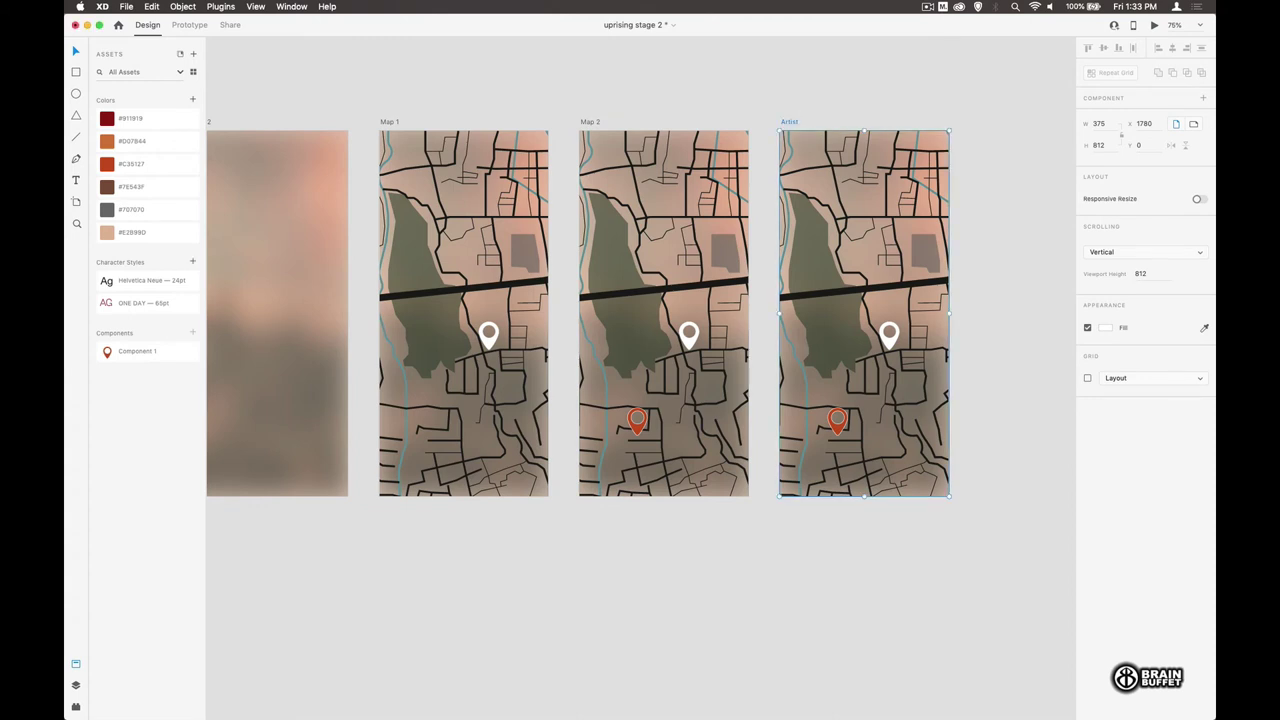
key(Return)
Step: Paste the blurred photo backdrop onto Artist and delete its white and red pins
key(super+v)
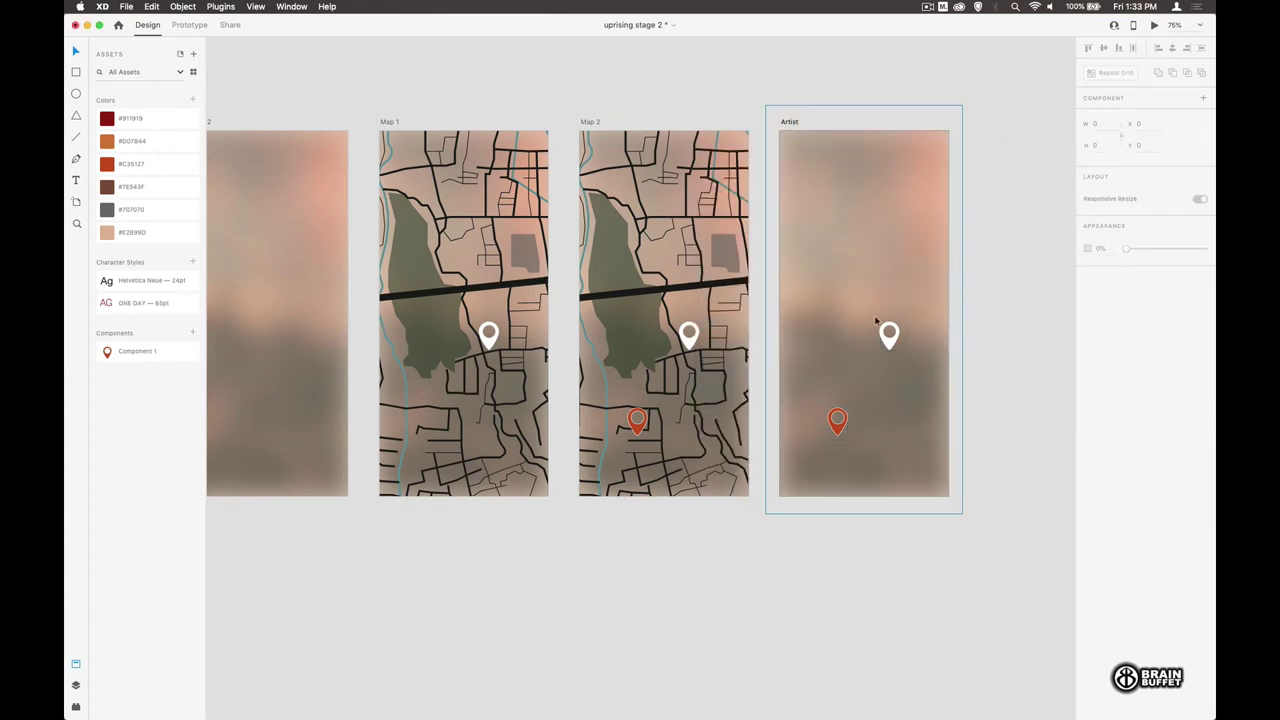
click(889, 335)
key(Delete)
click(838, 425)
key(Delete)
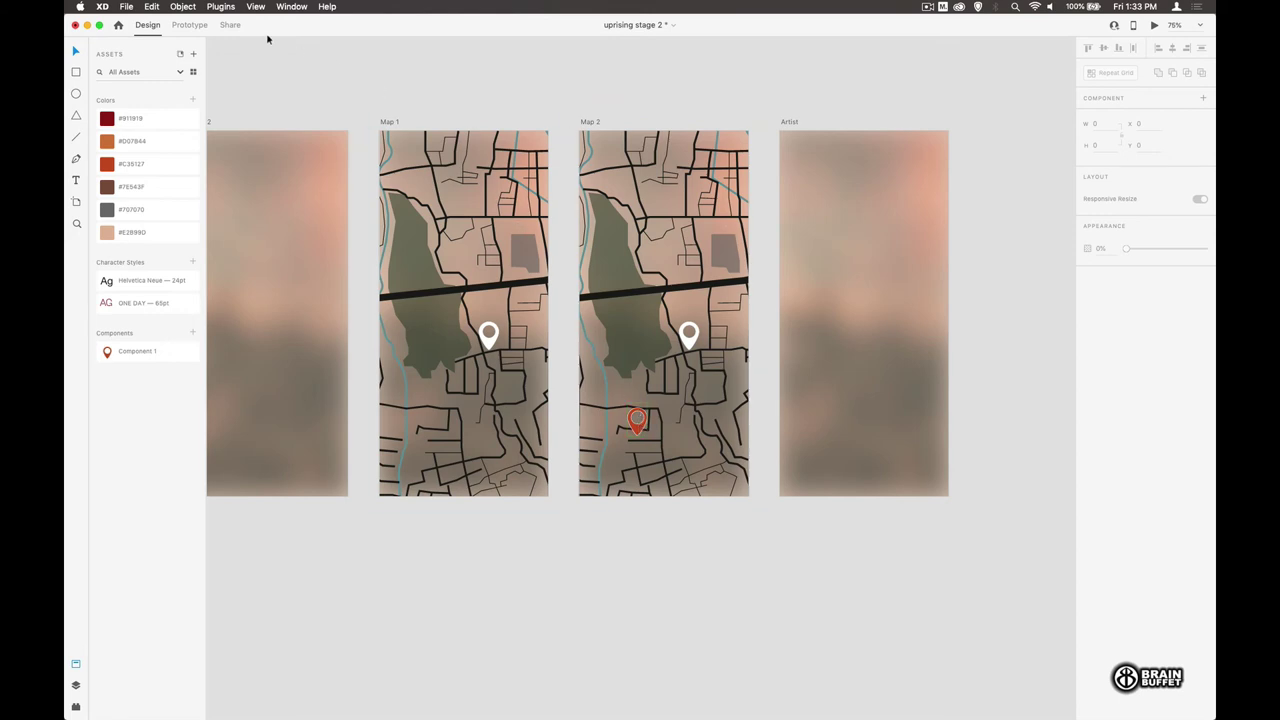
Step: Give Map 2's red pin Default State a Tap interaction that Auto-Animates to Active with Snap easing
click(188, 25)
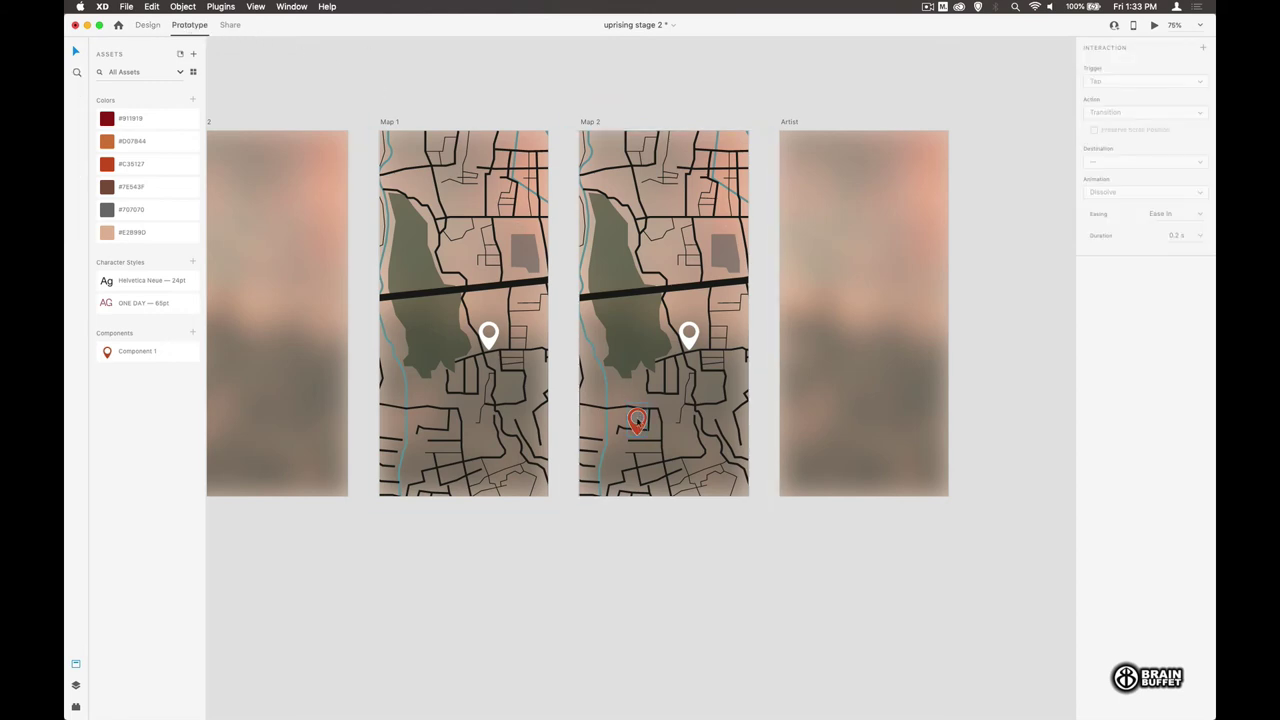
click(638, 424)
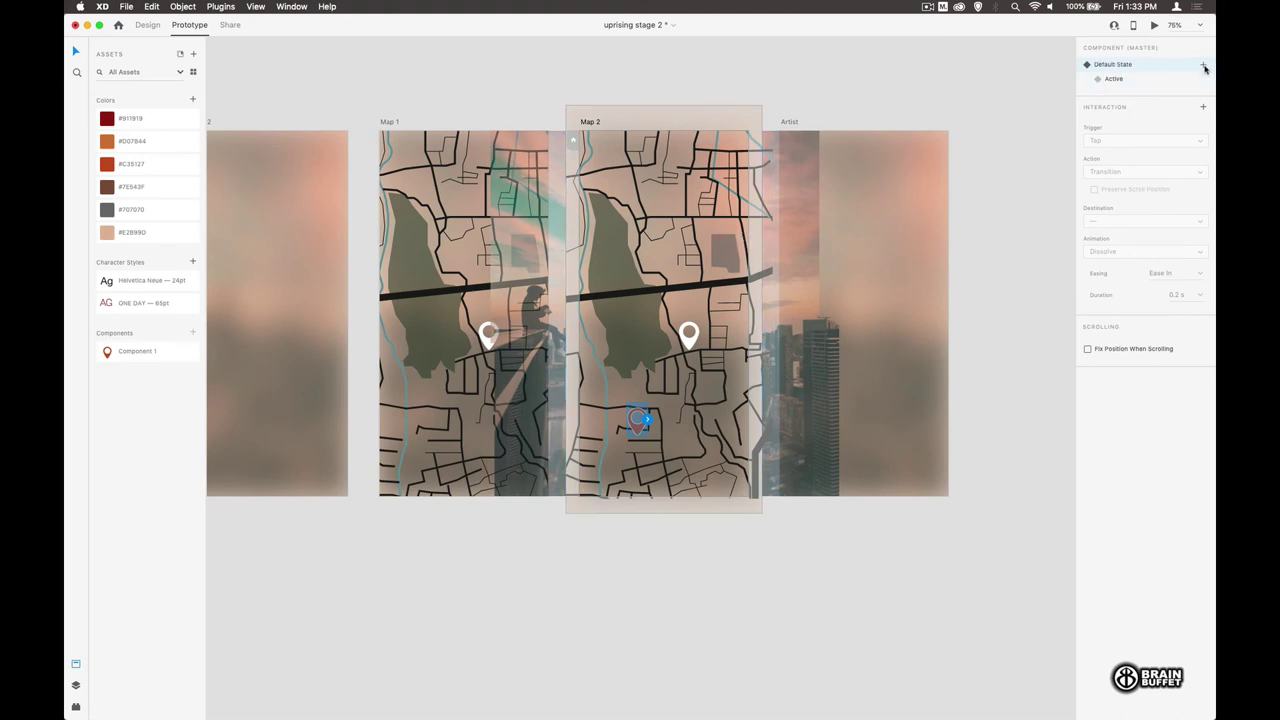
click(1203, 107)
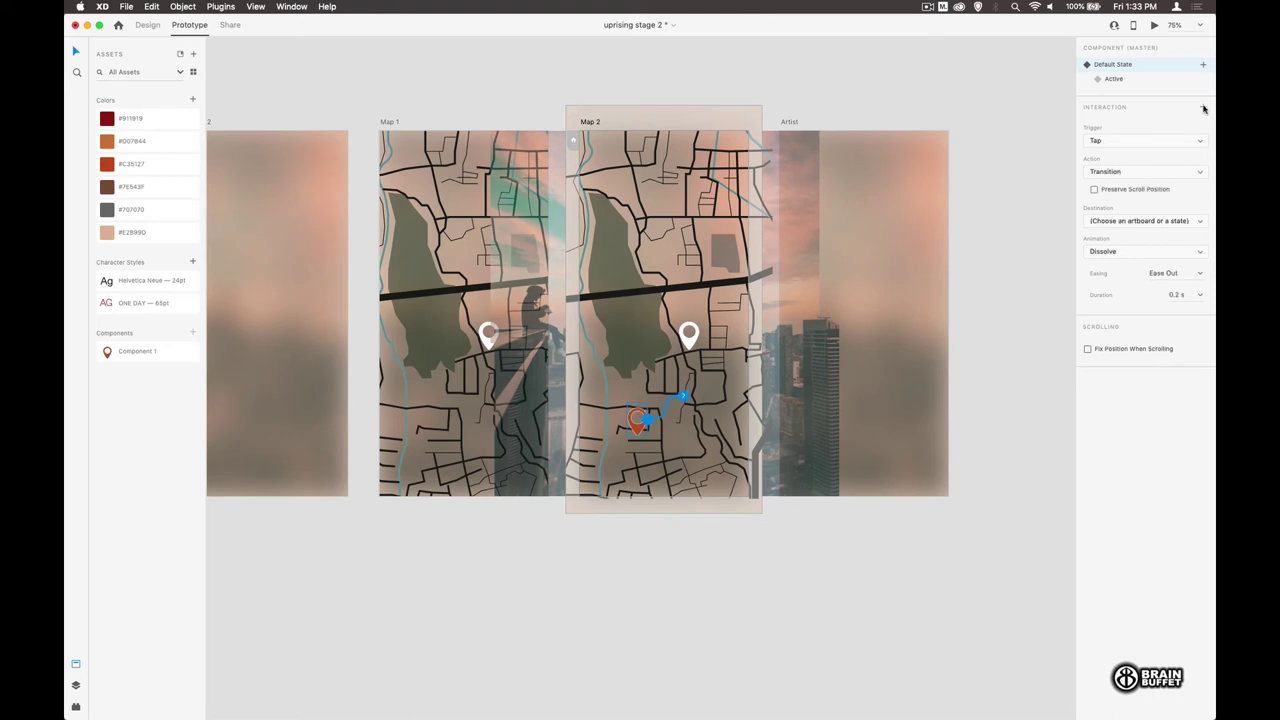
click(1099, 174)
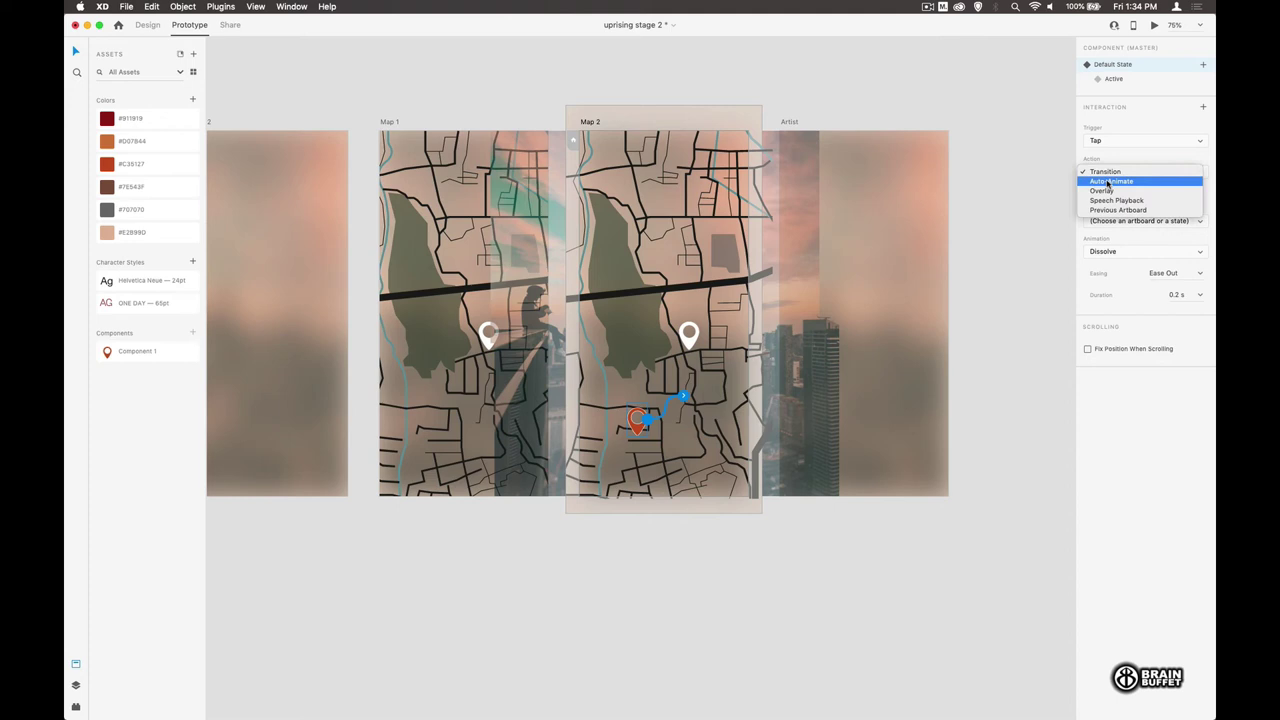
click(1106, 183)
click(1124, 204)
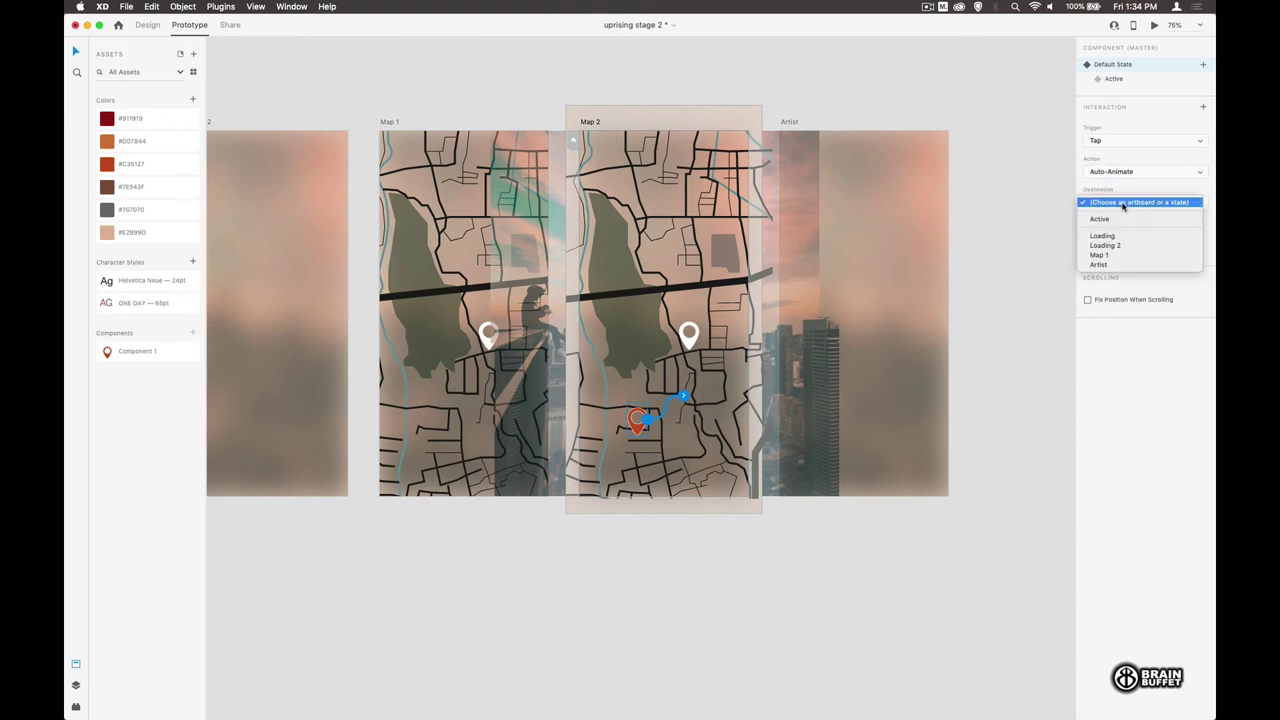
click(1119, 224)
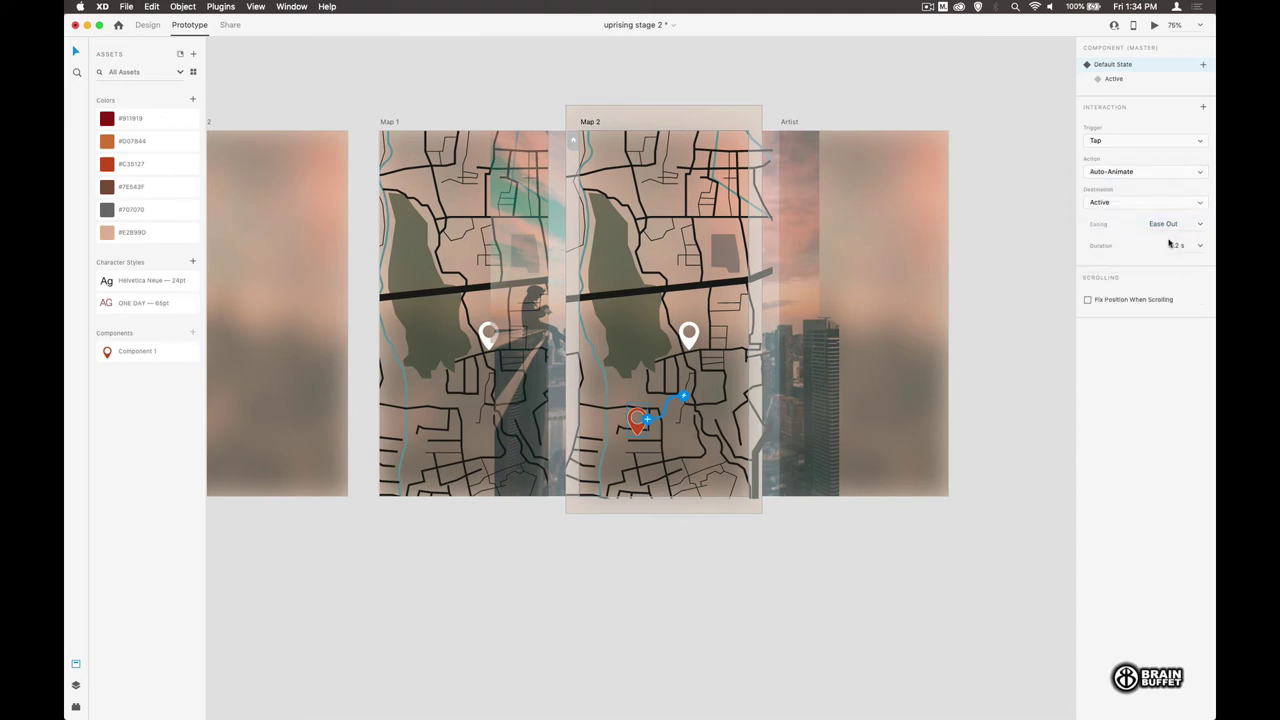
click(1202, 226)
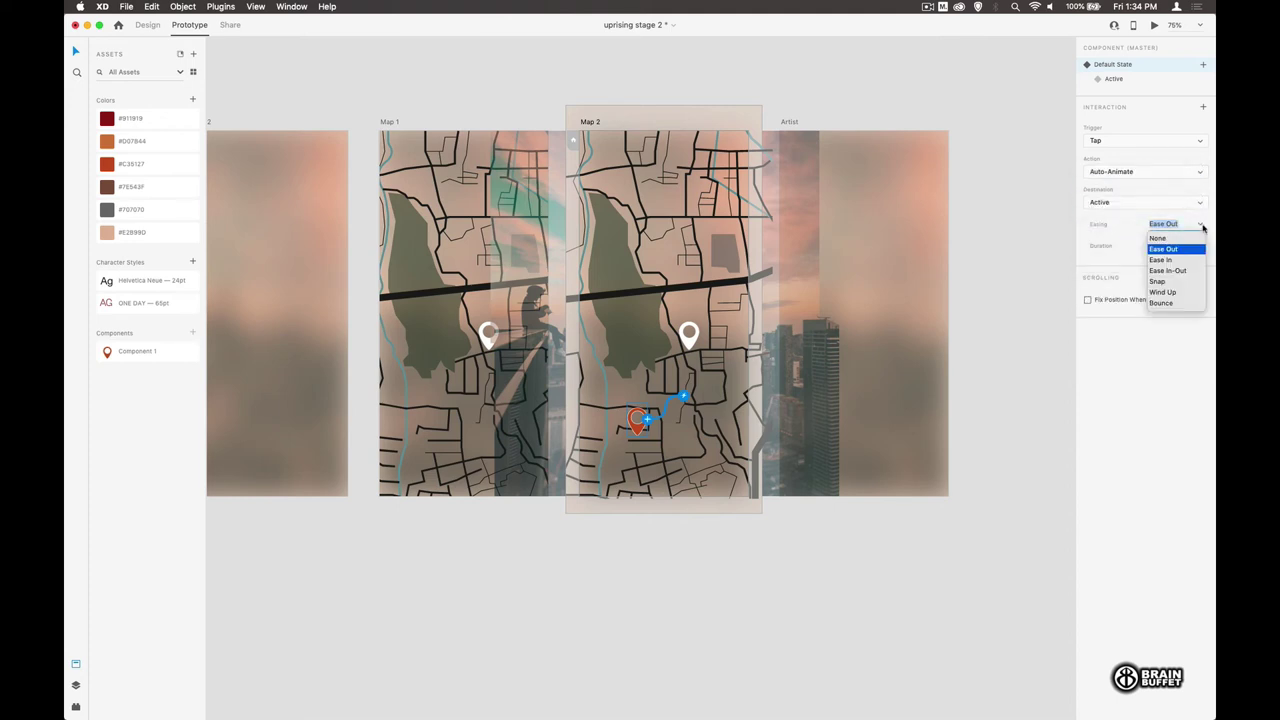
click(1168, 281)
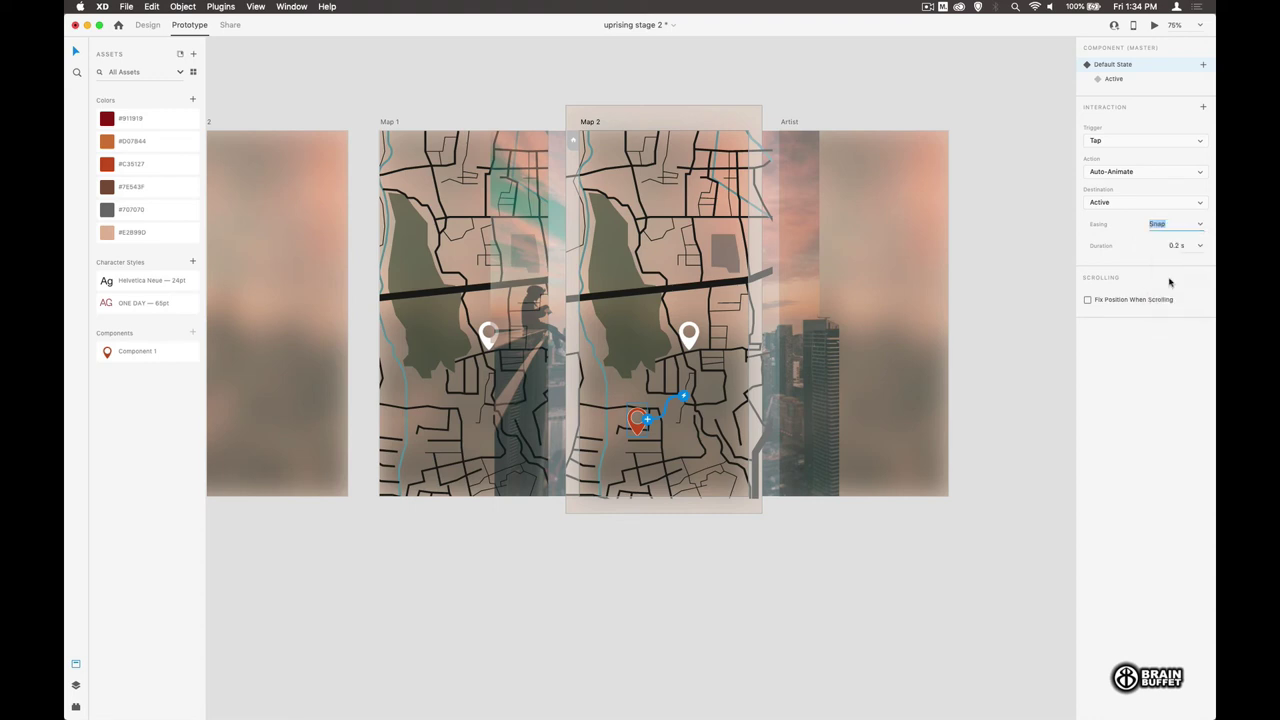
Step: Make tapping the pin's Active state transition to the Artist artboard with Slide Left, then reselect Default State
click(1112, 79)
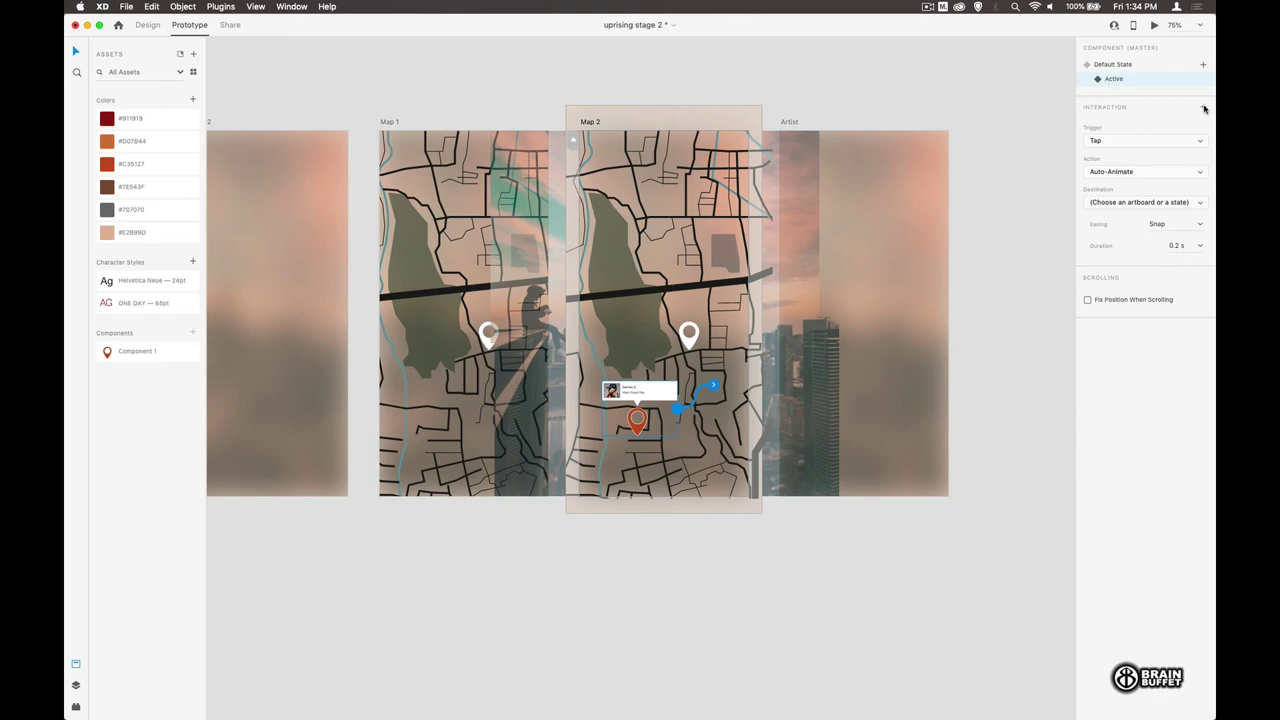
click(1137, 174)
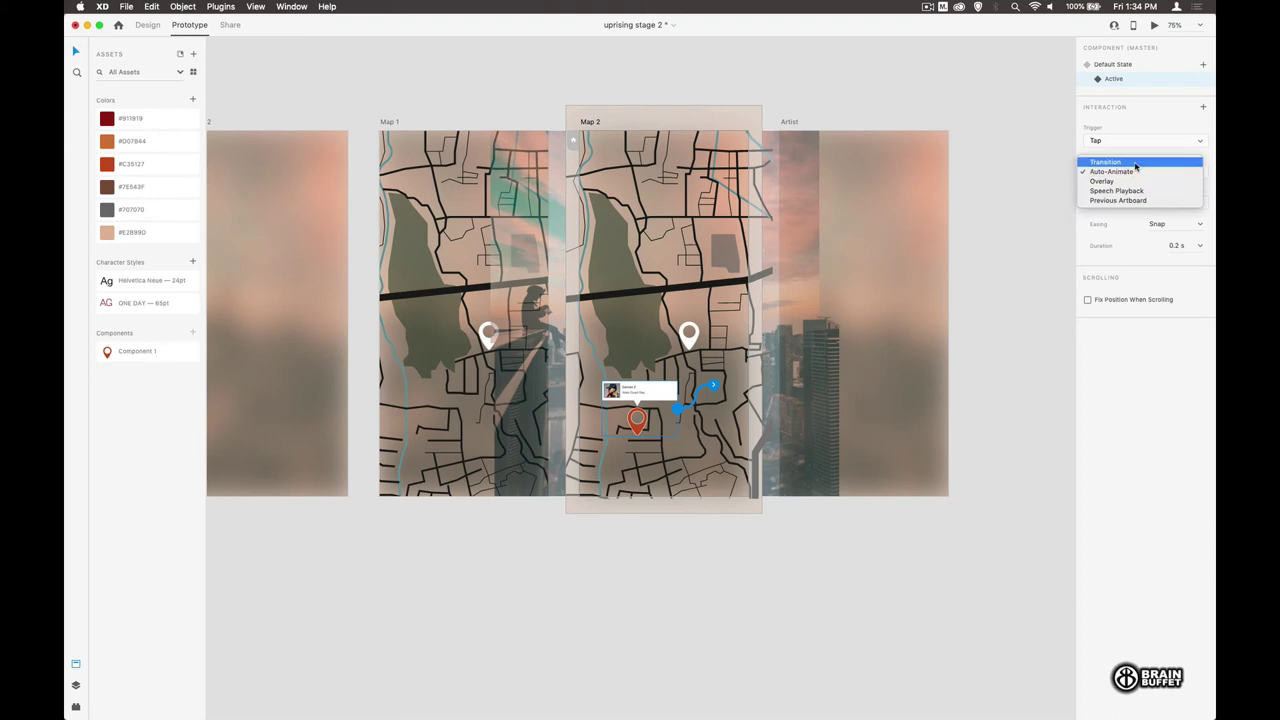
click(1108, 162)
click(1111, 222)
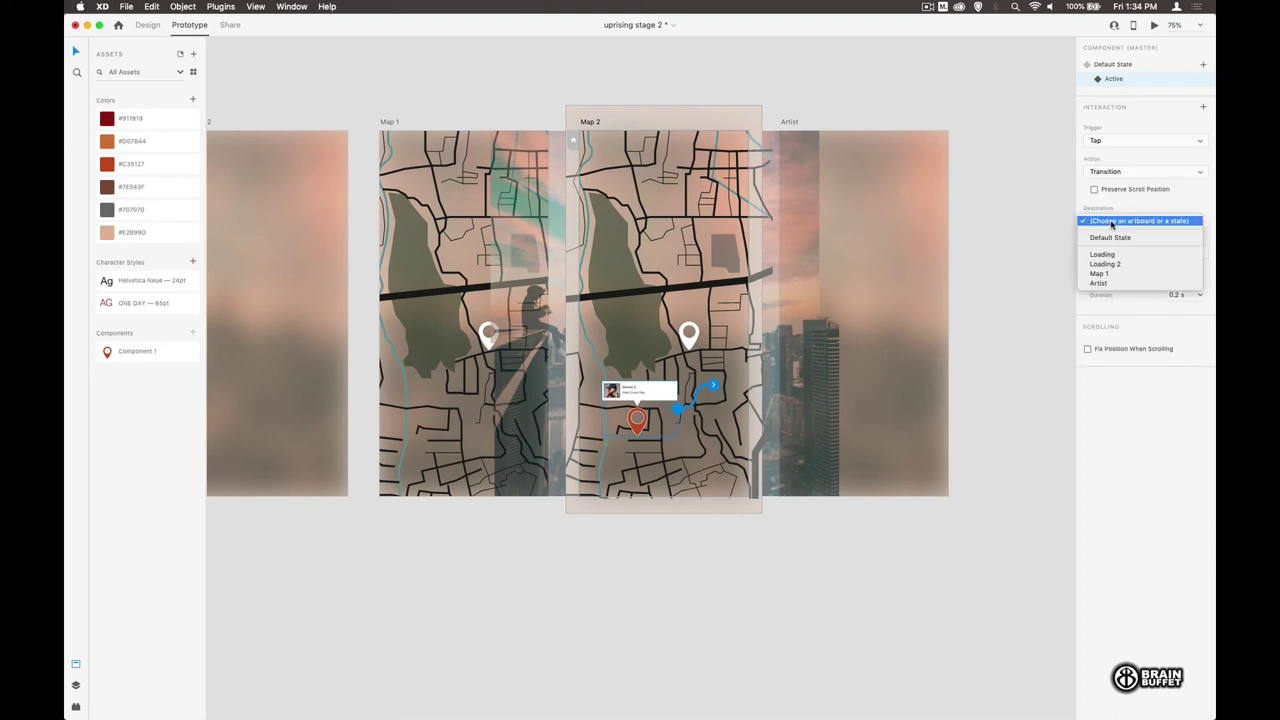
click(1108, 284)
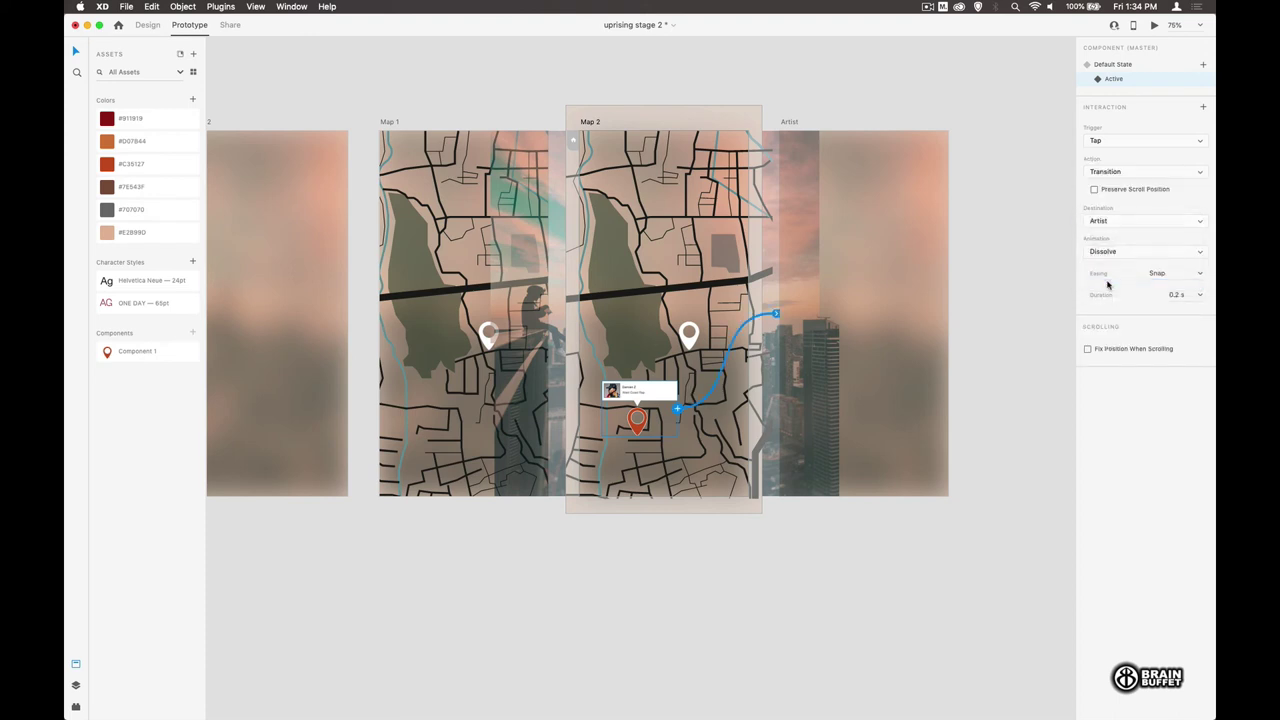
click(1118, 254)
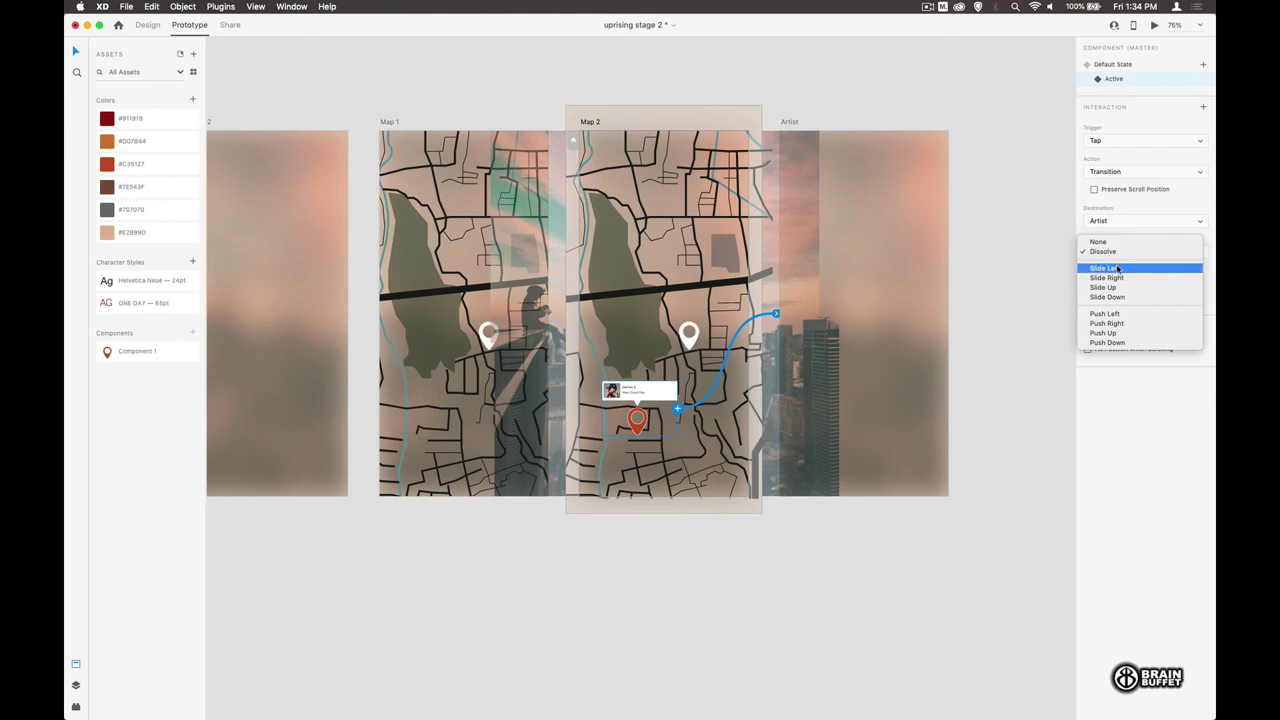
click(1118, 268)
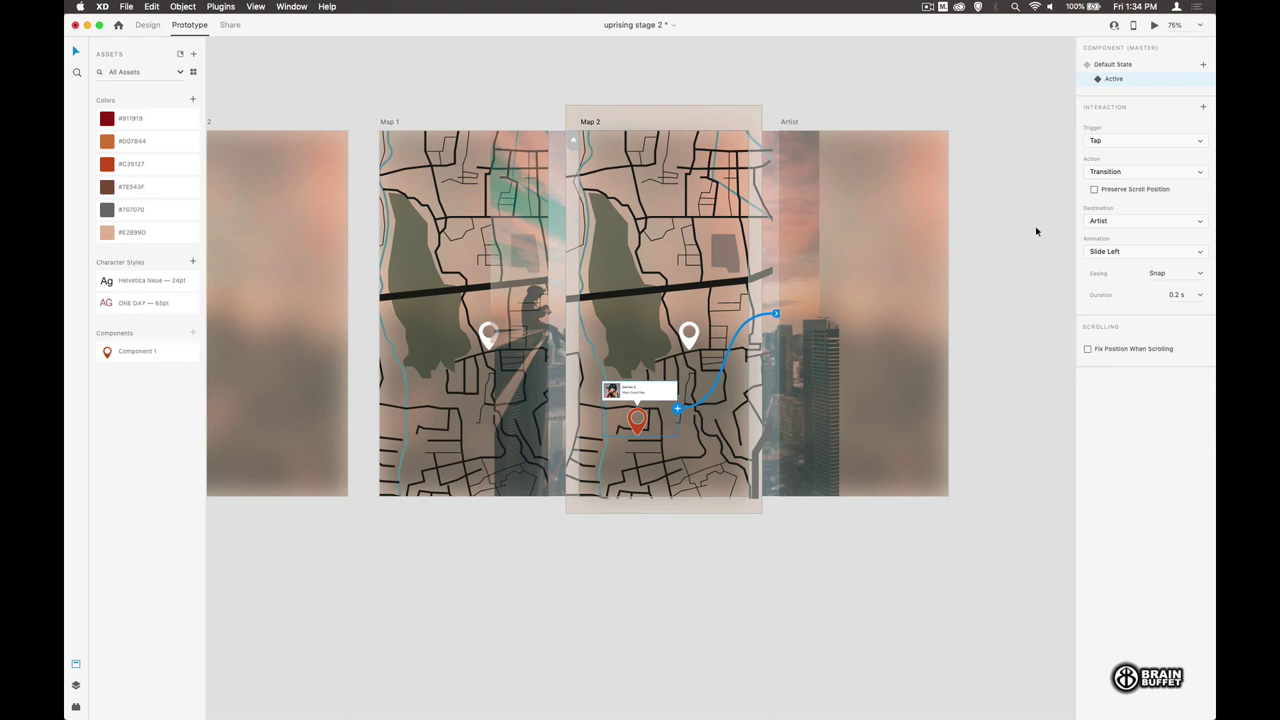
click(1110, 65)
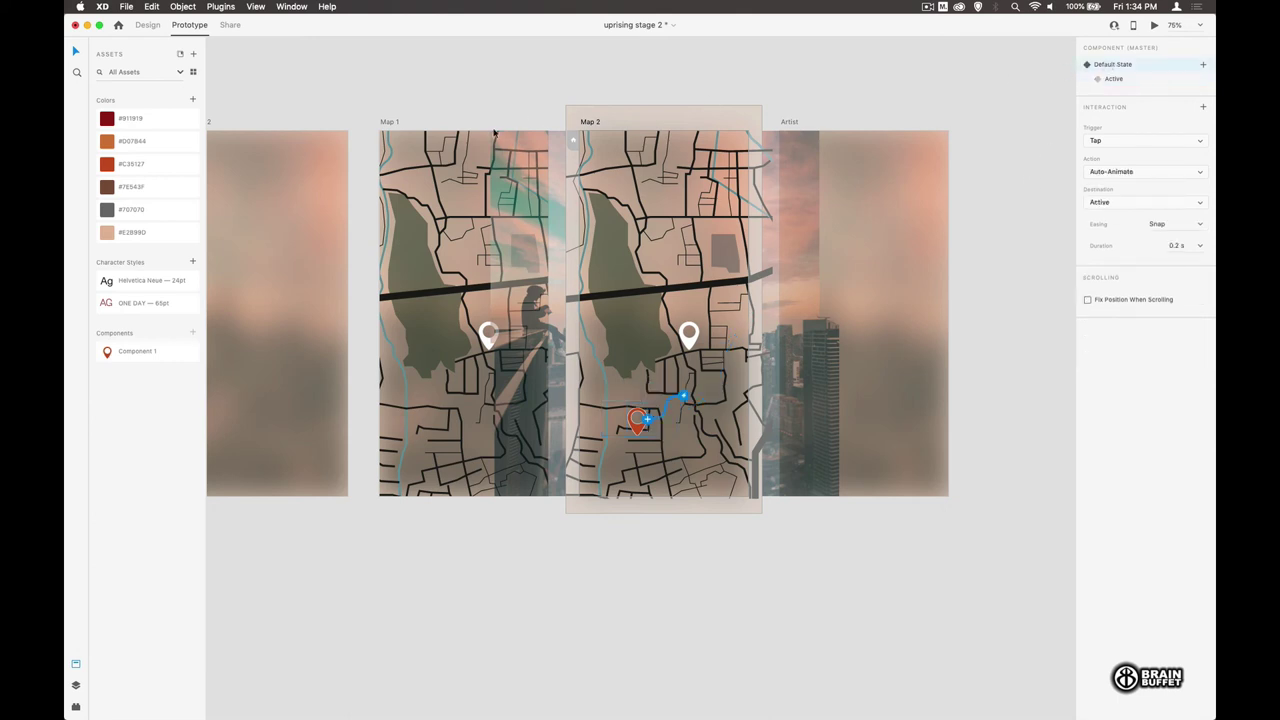
click(1154, 25)
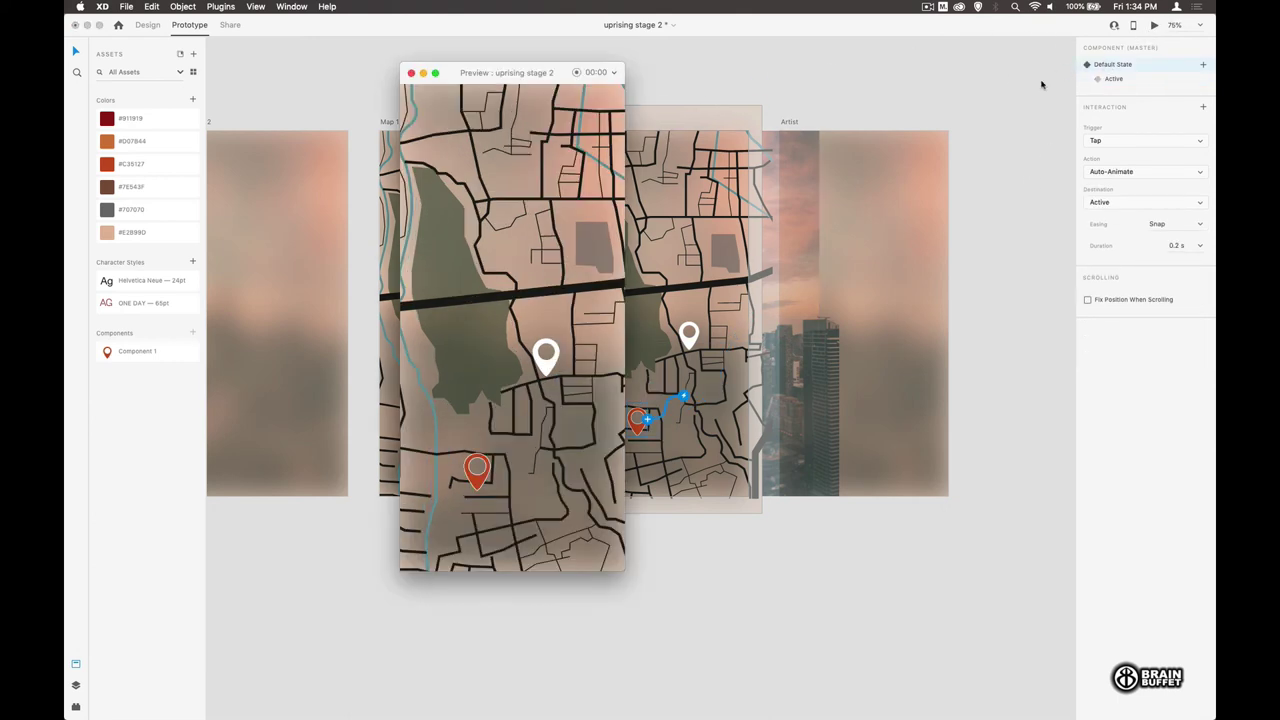
click(479, 476)
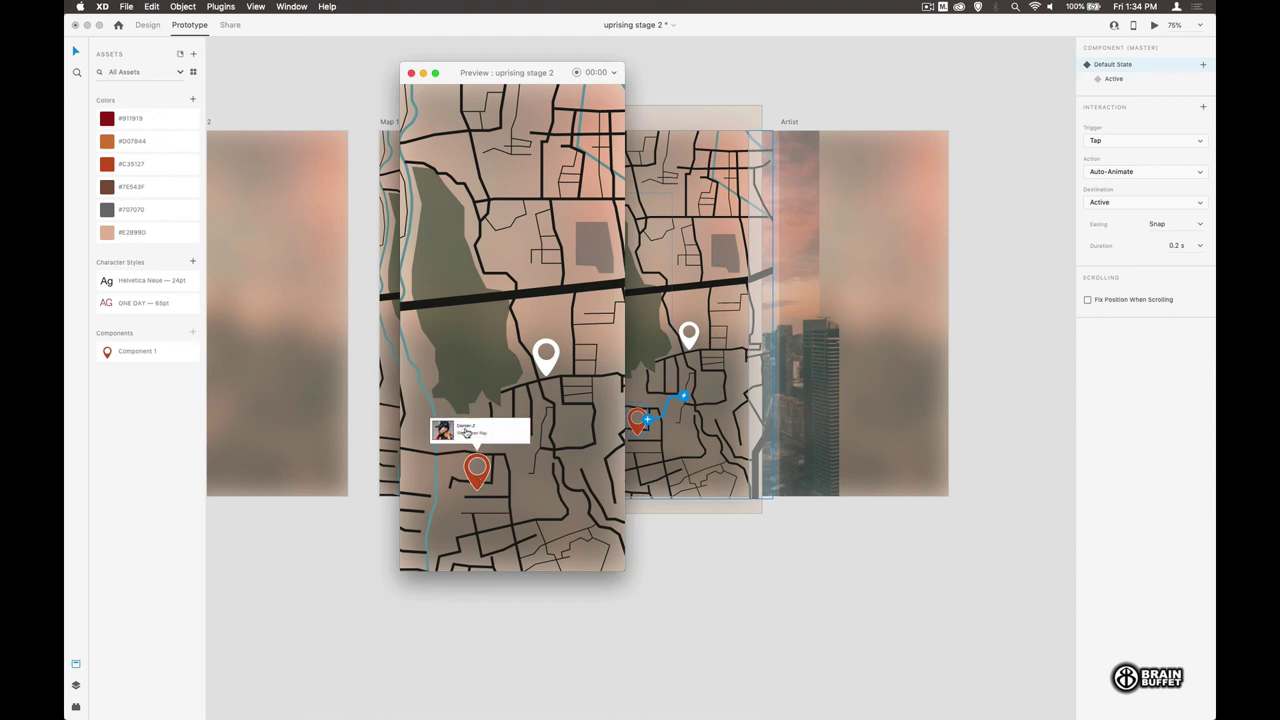
click(475, 430)
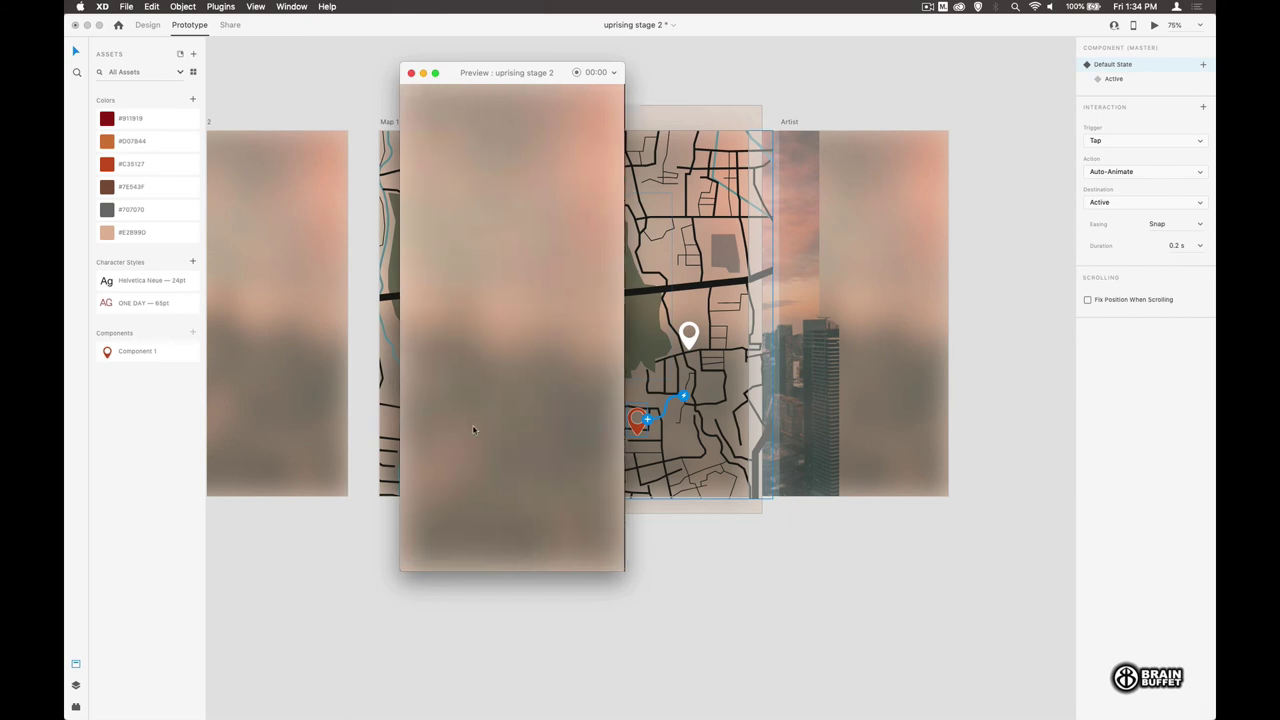
click(411, 73)
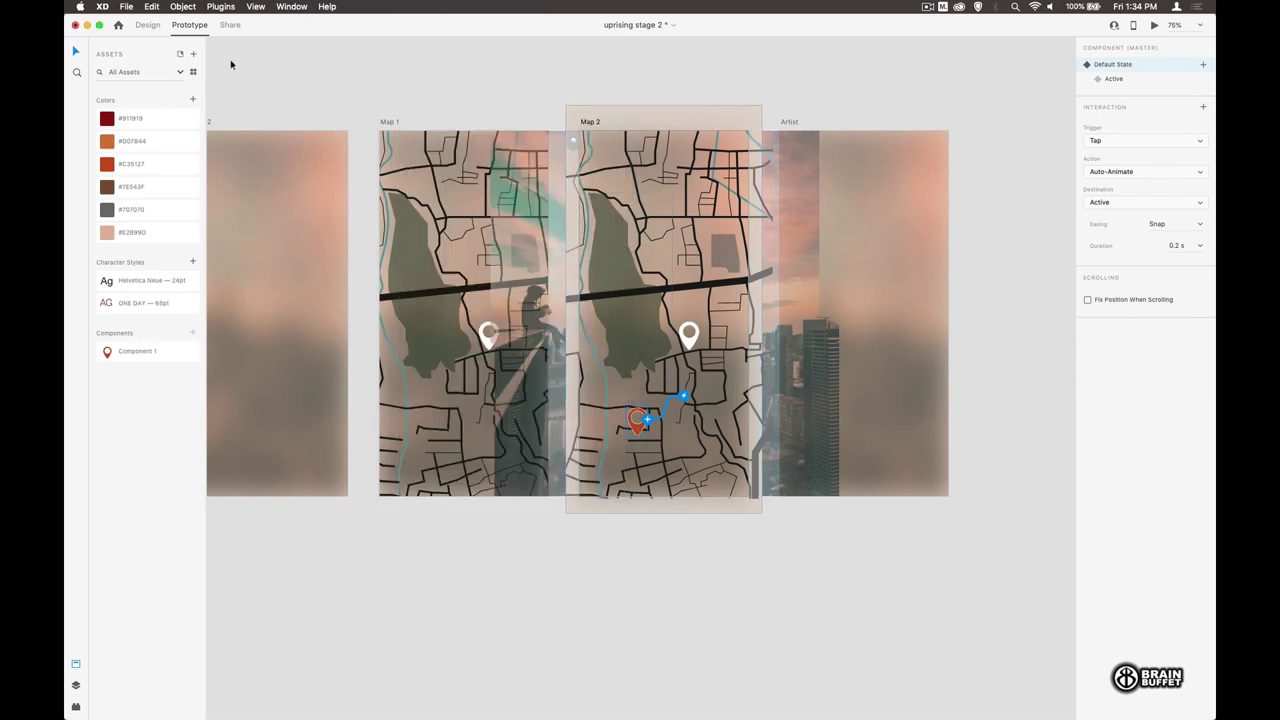
Step: At 100% zoom in Design mode, widen the pin's Active-state artist card
click(147, 24)
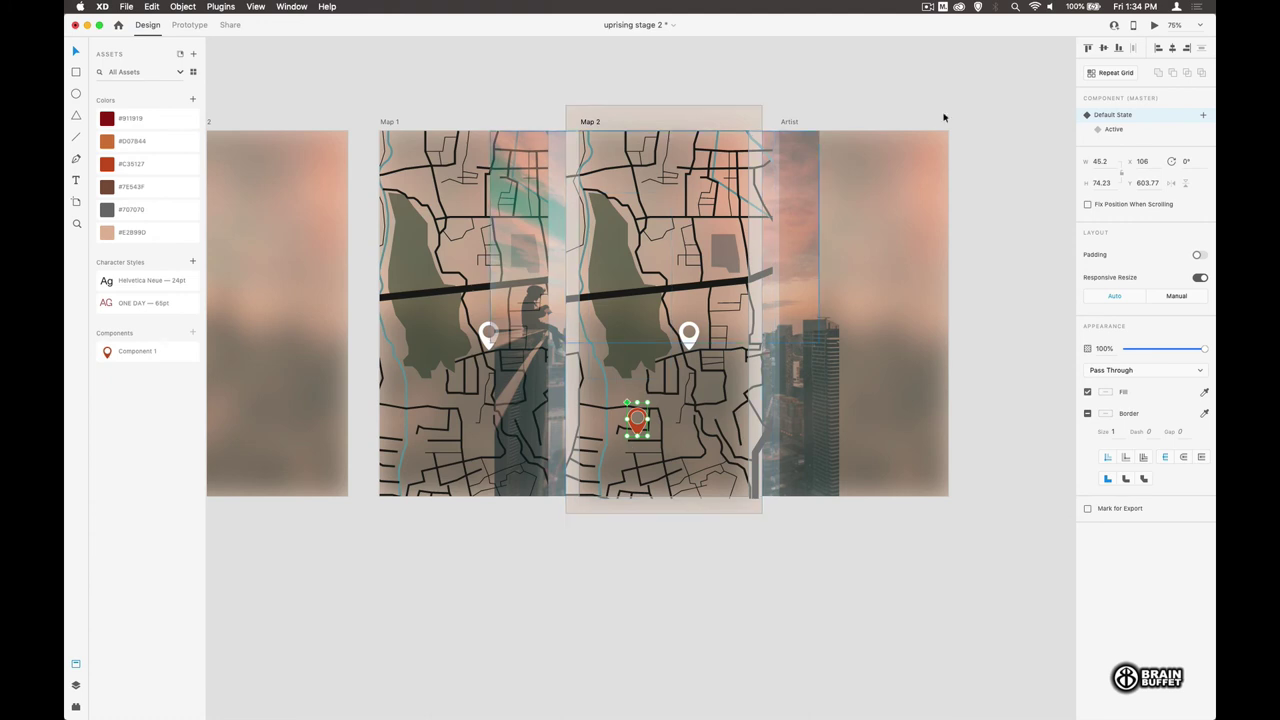
click(1201, 26)
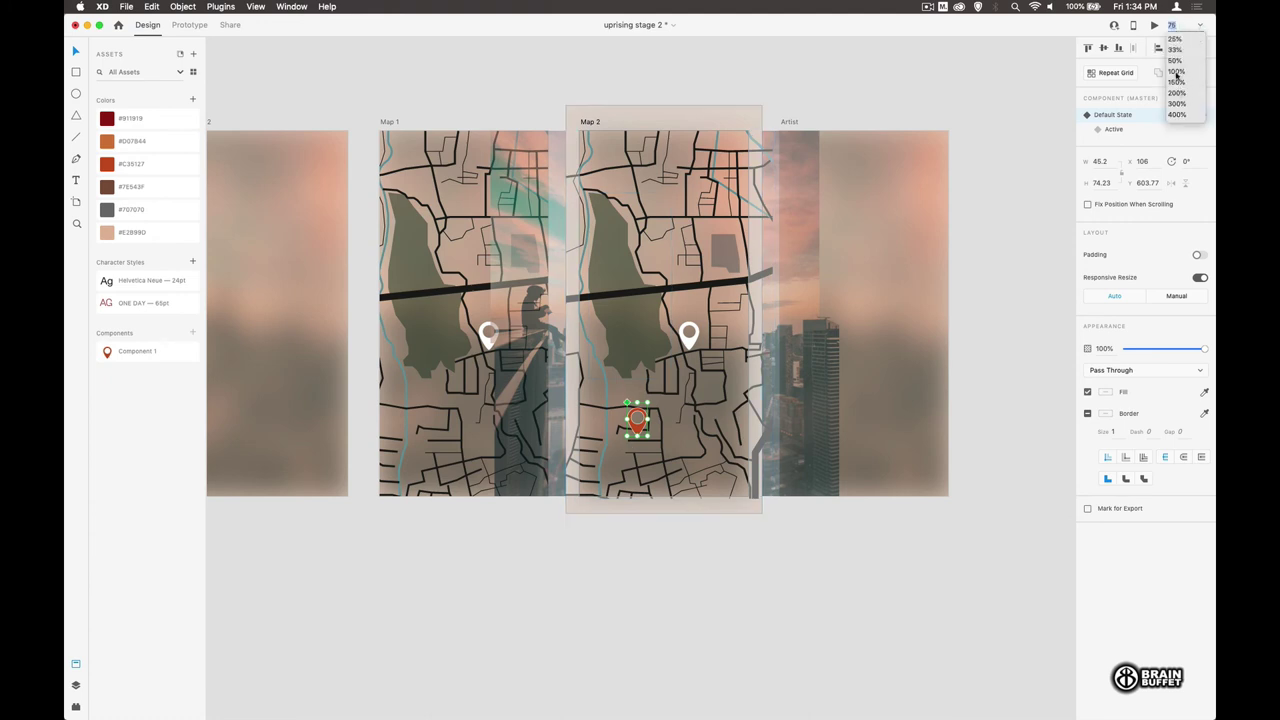
click(1176, 72)
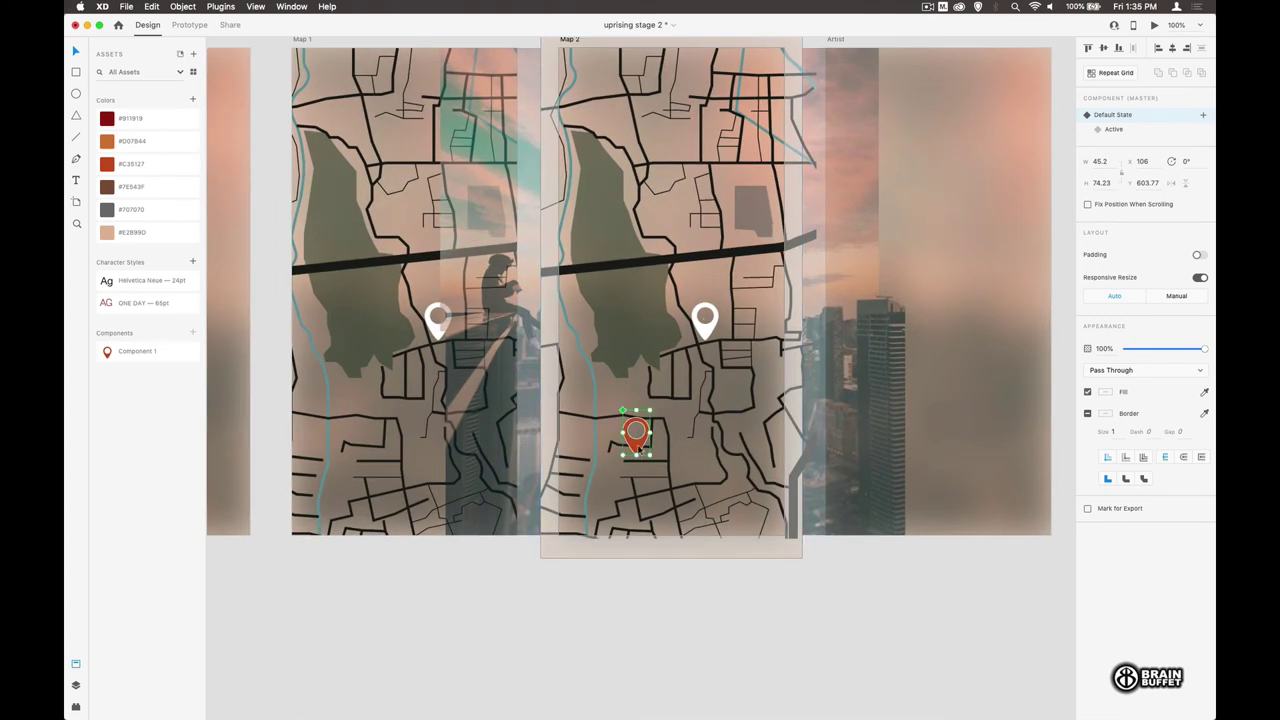
click(1114, 129)
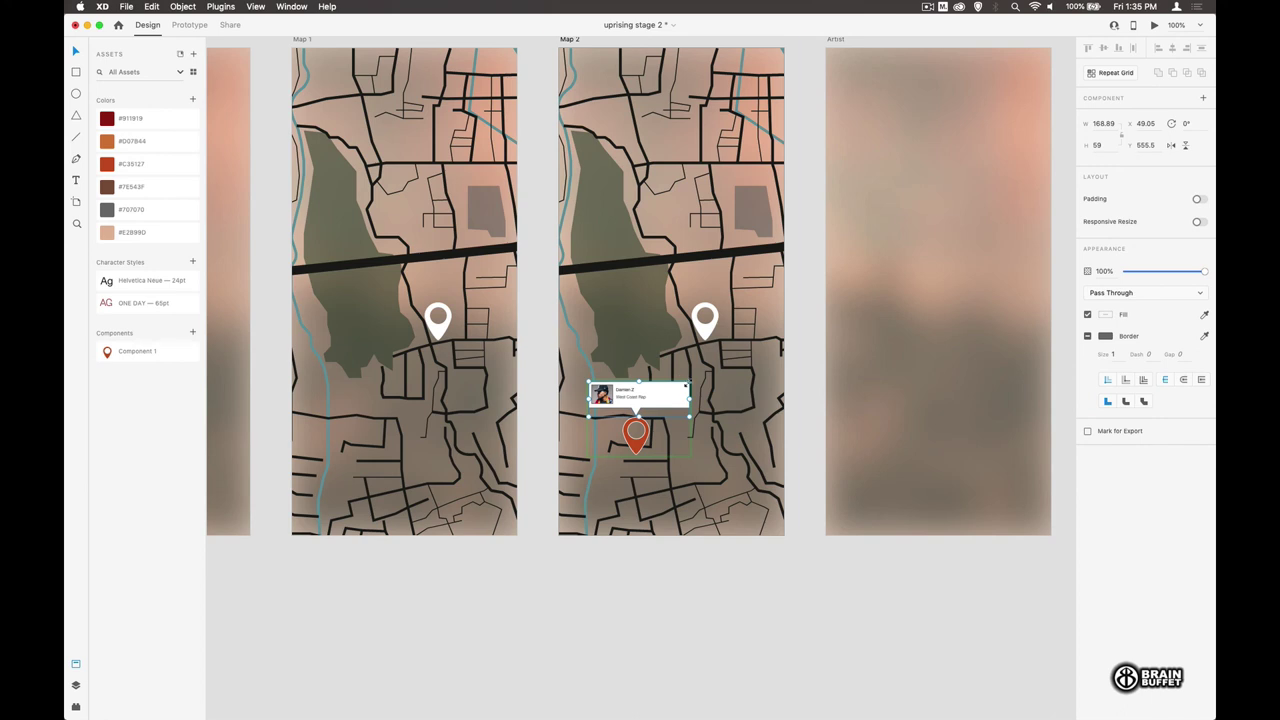
key(super+z)
key(super+shift+z)
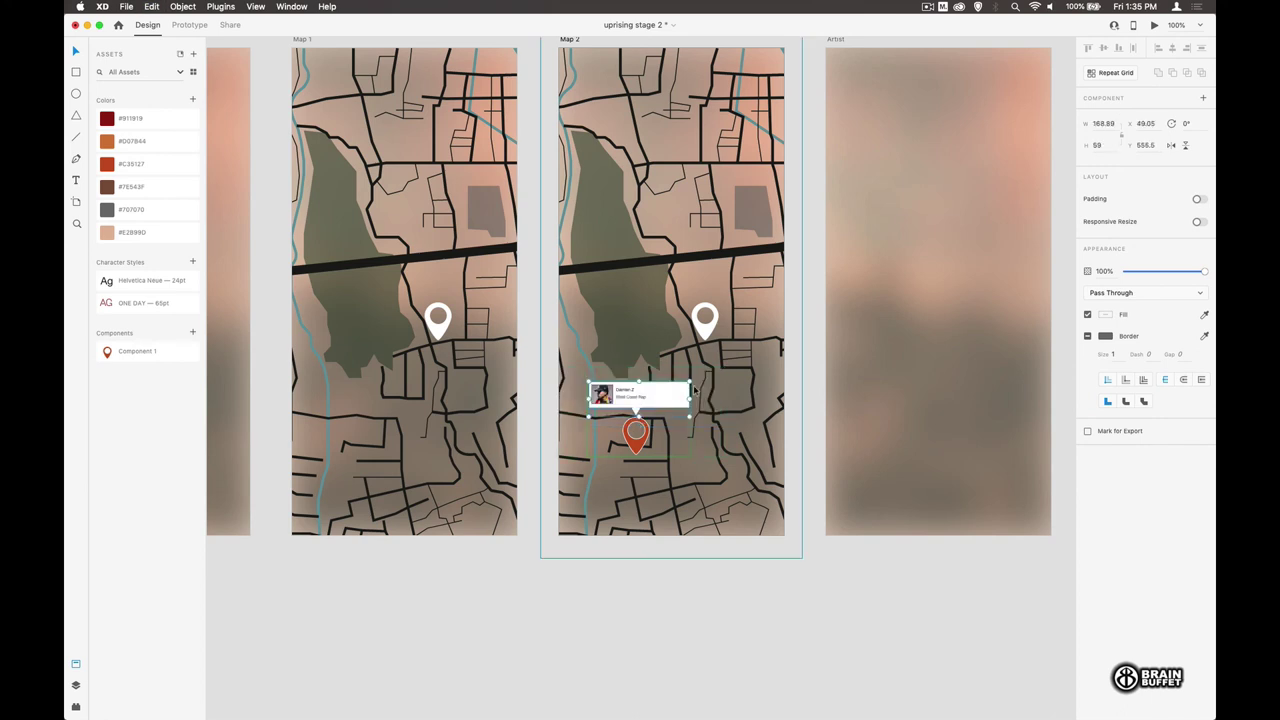
drag(687, 387, 706, 377)
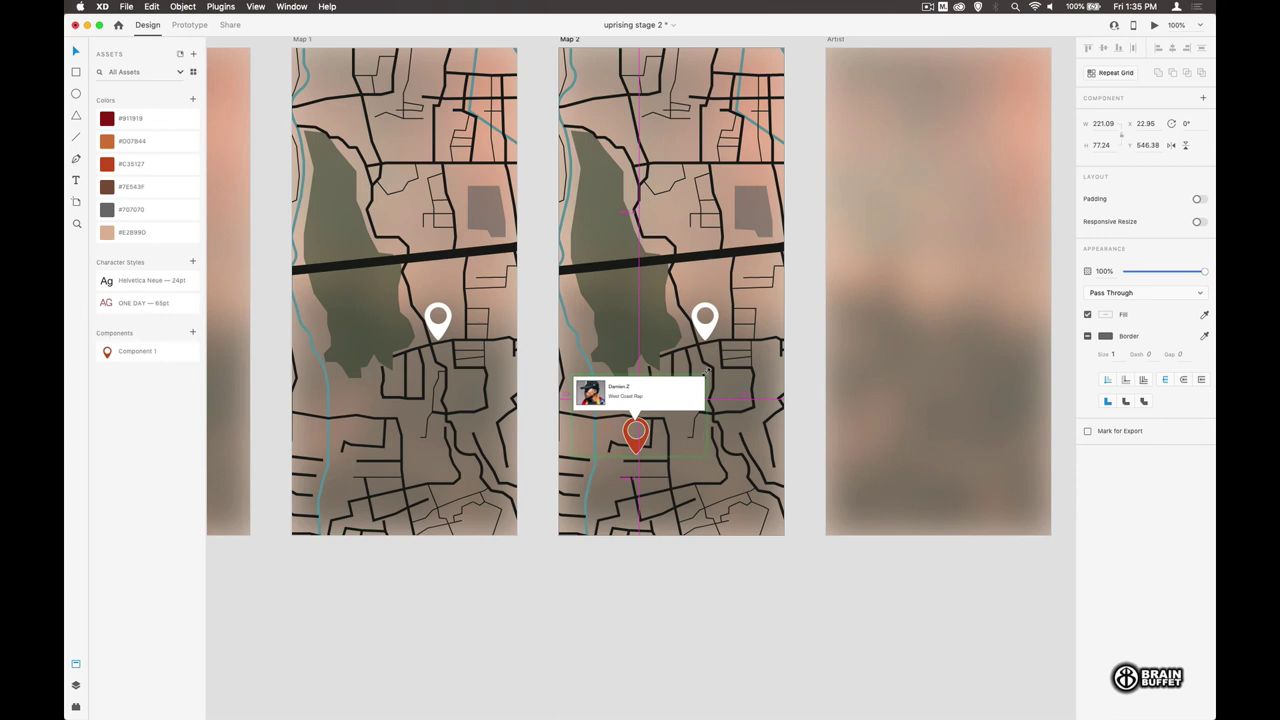
Step: Enlarge the card text: West Coast Rap to 13 pt and the artist name to 14 pt
double_click(632, 398)
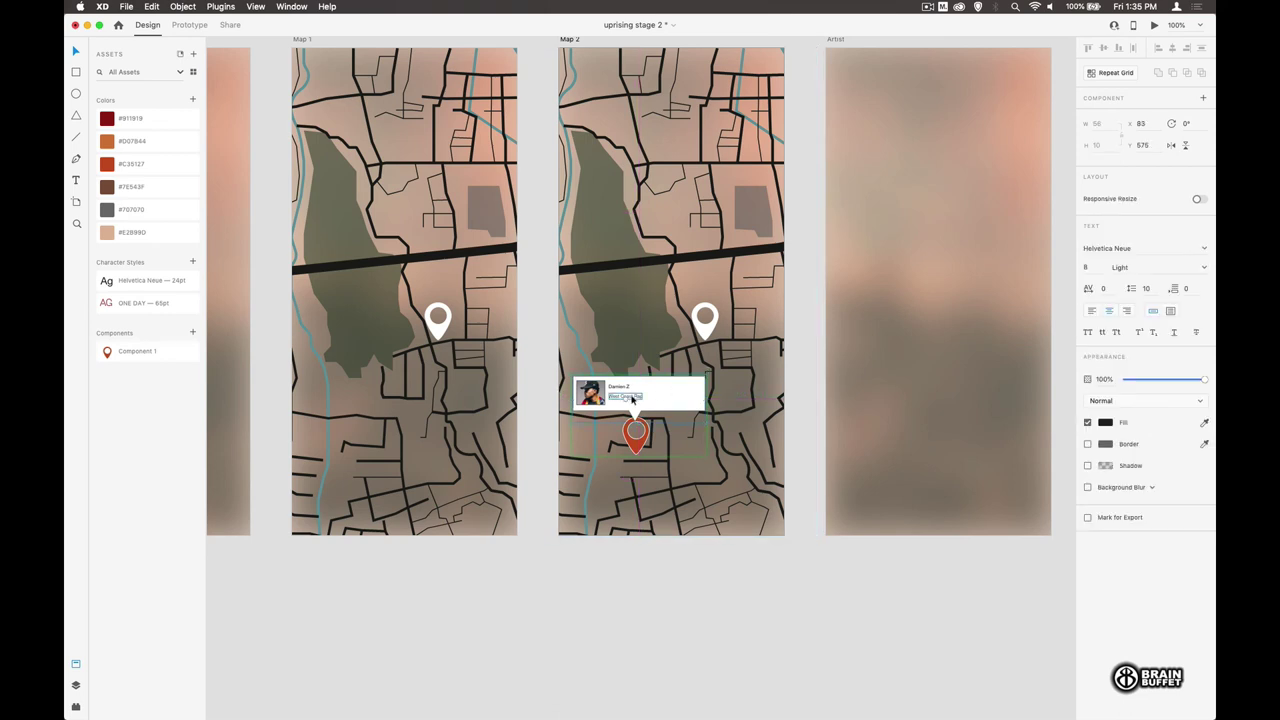
click(1084, 267)
text(12)
key(Return)
key(Tab)
text(2)
key(Return)
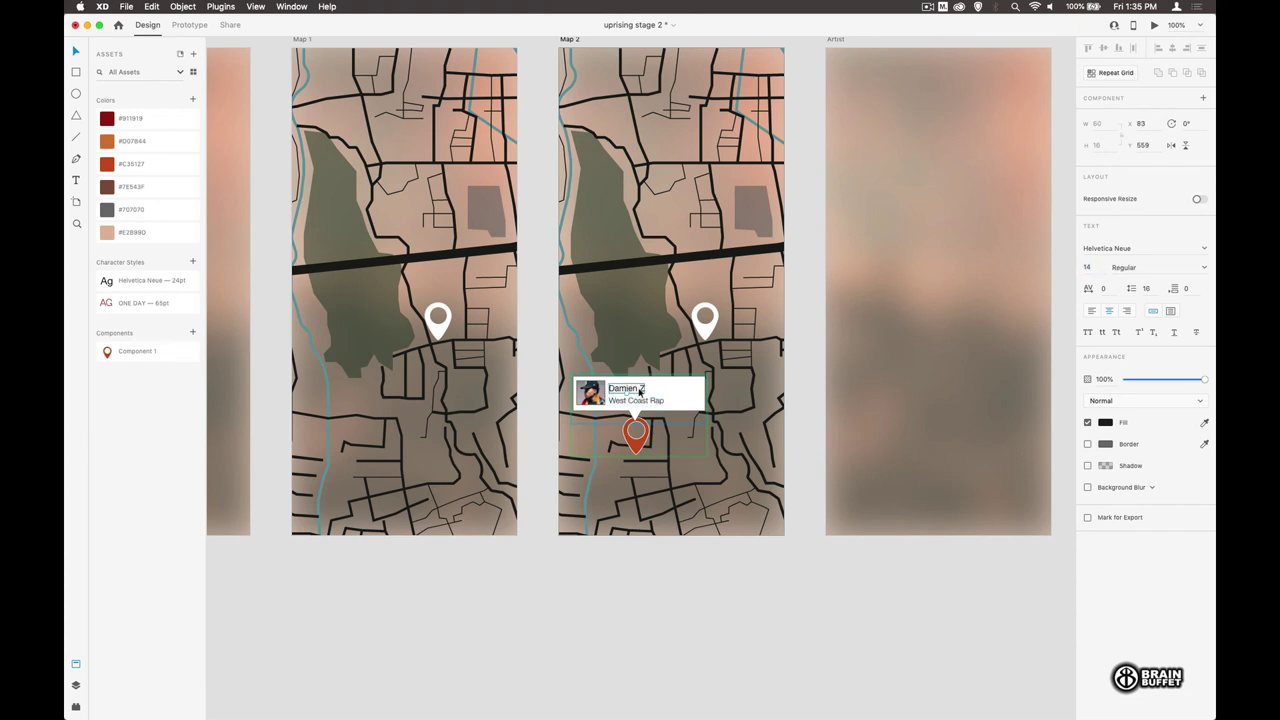
key(Escape)
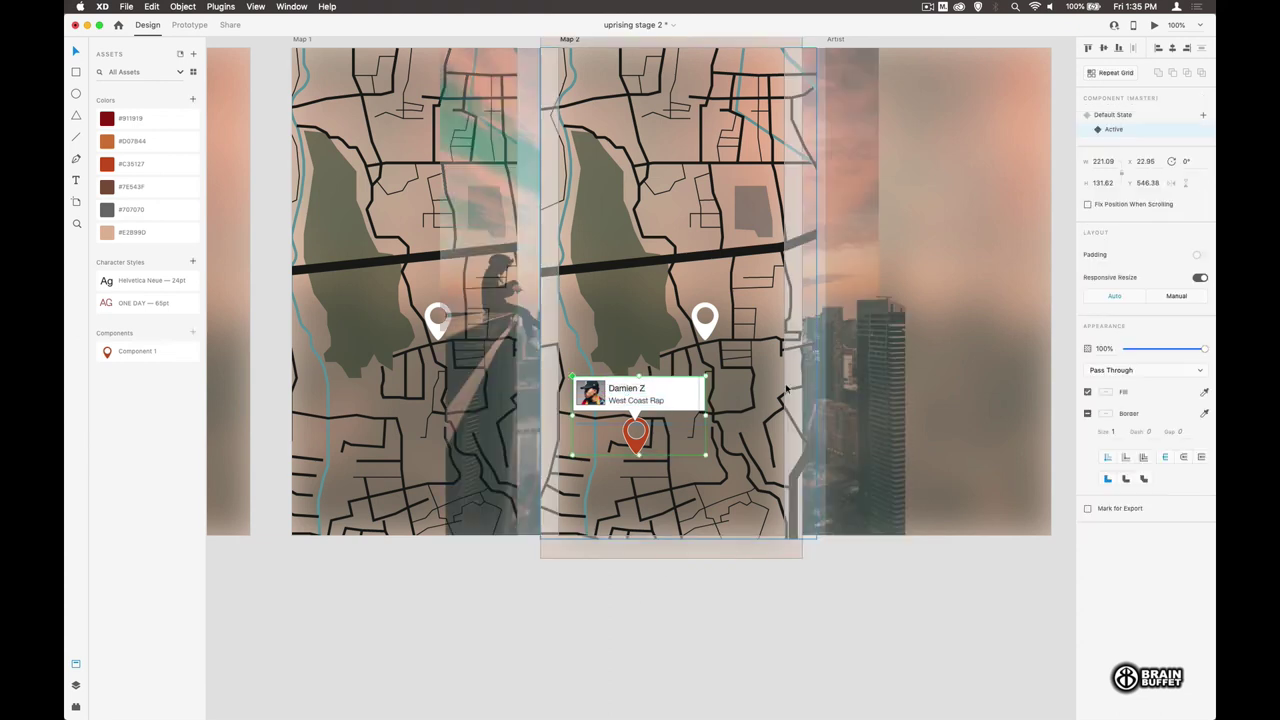
click(1110, 115)
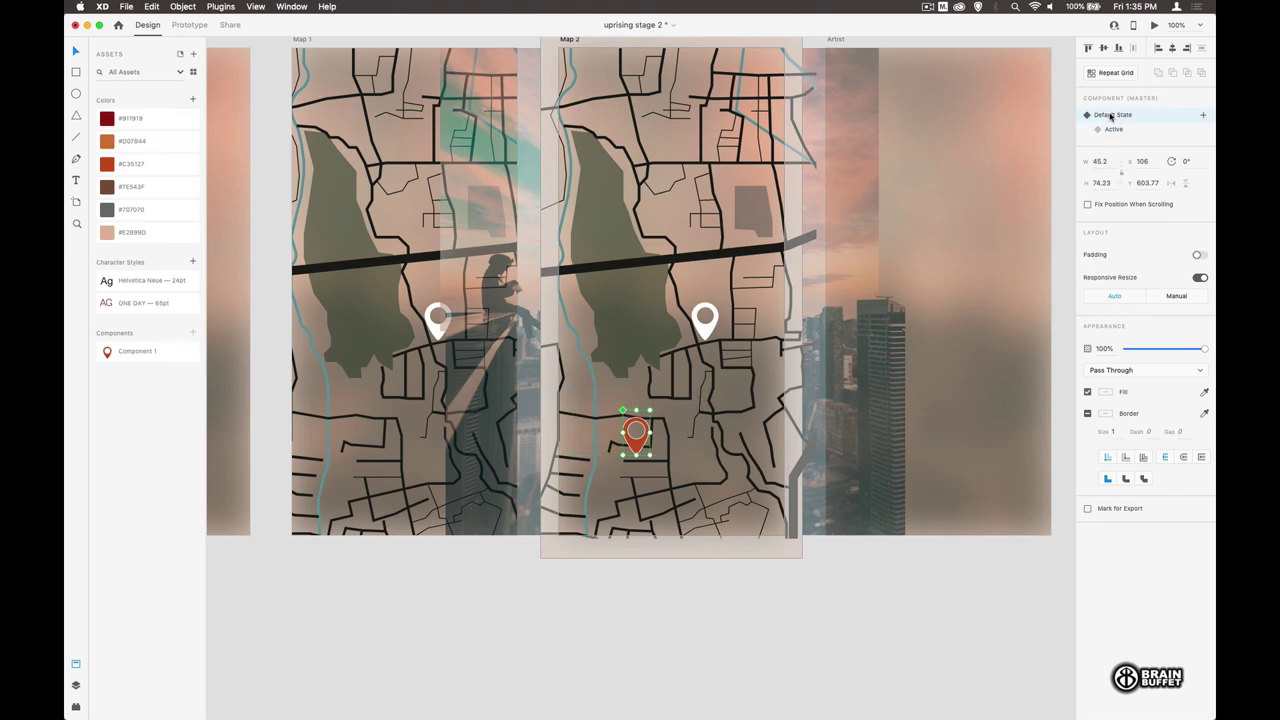
click(1147, 32)
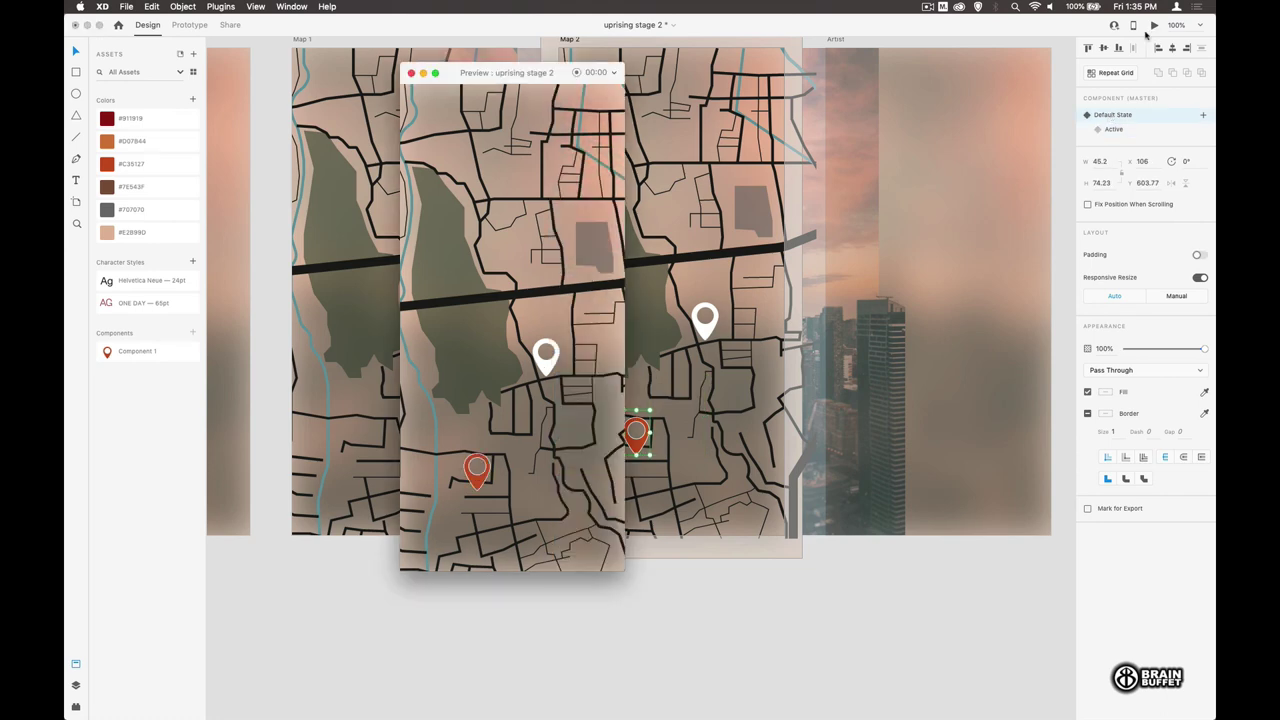
click(478, 484)
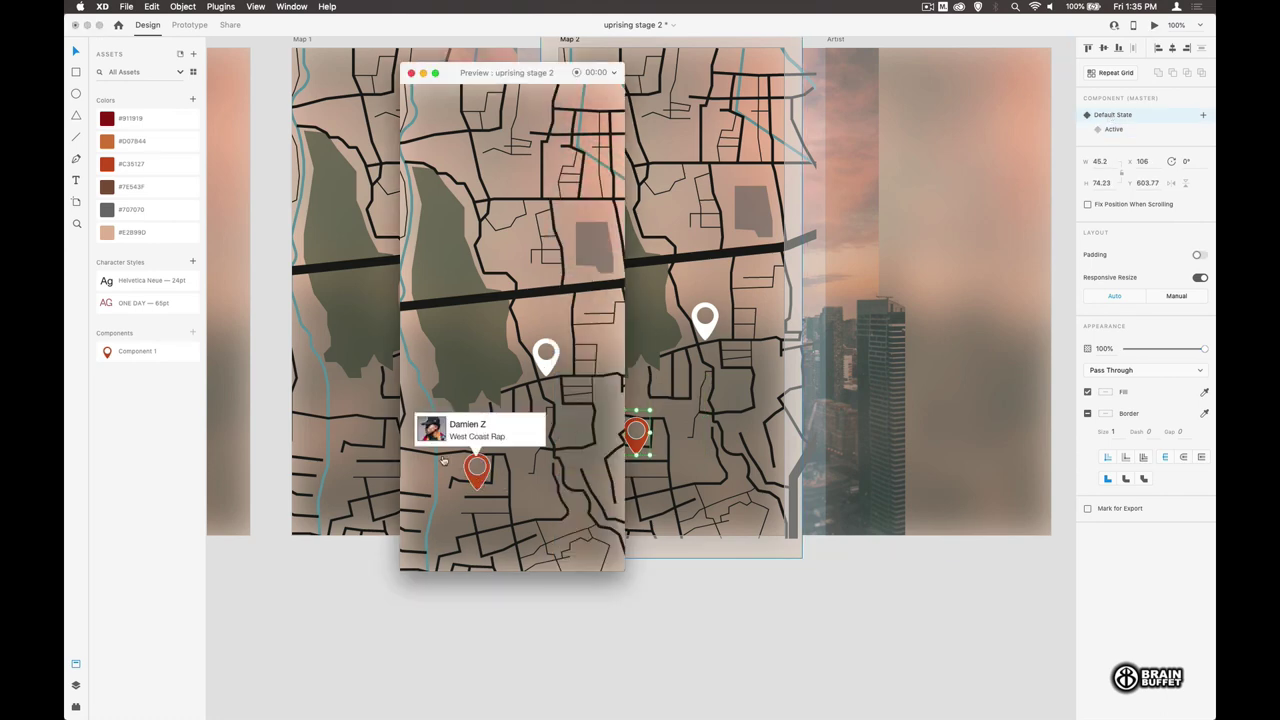
click(514, 430)
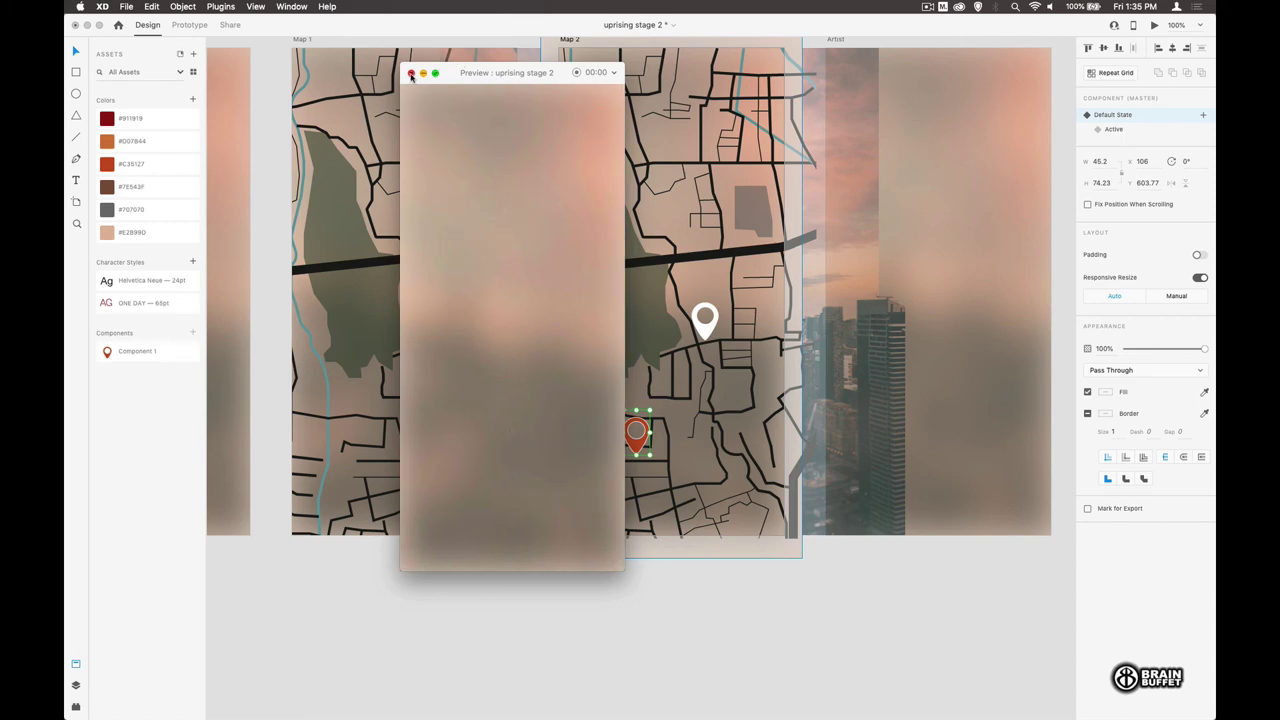
click(410, 76)
click(604, 573)
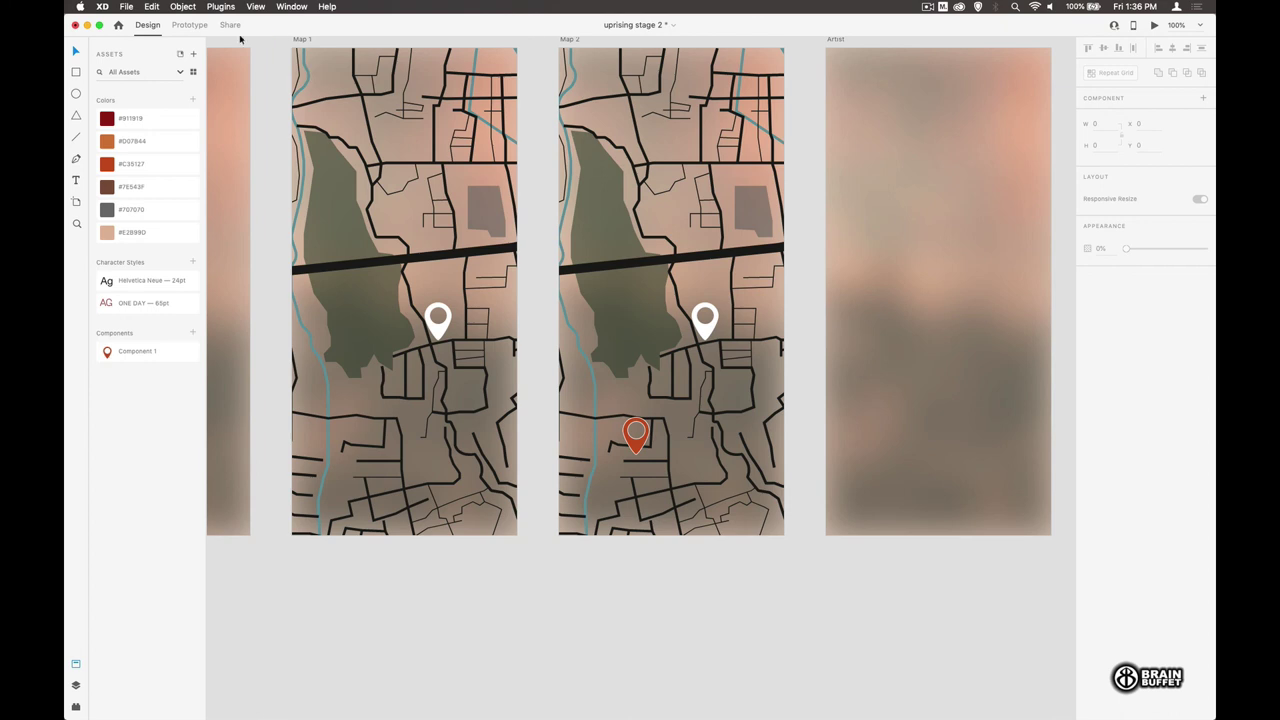
Step: Save a copy of the design under the name 'uprising stage 3'
click(127, 6)
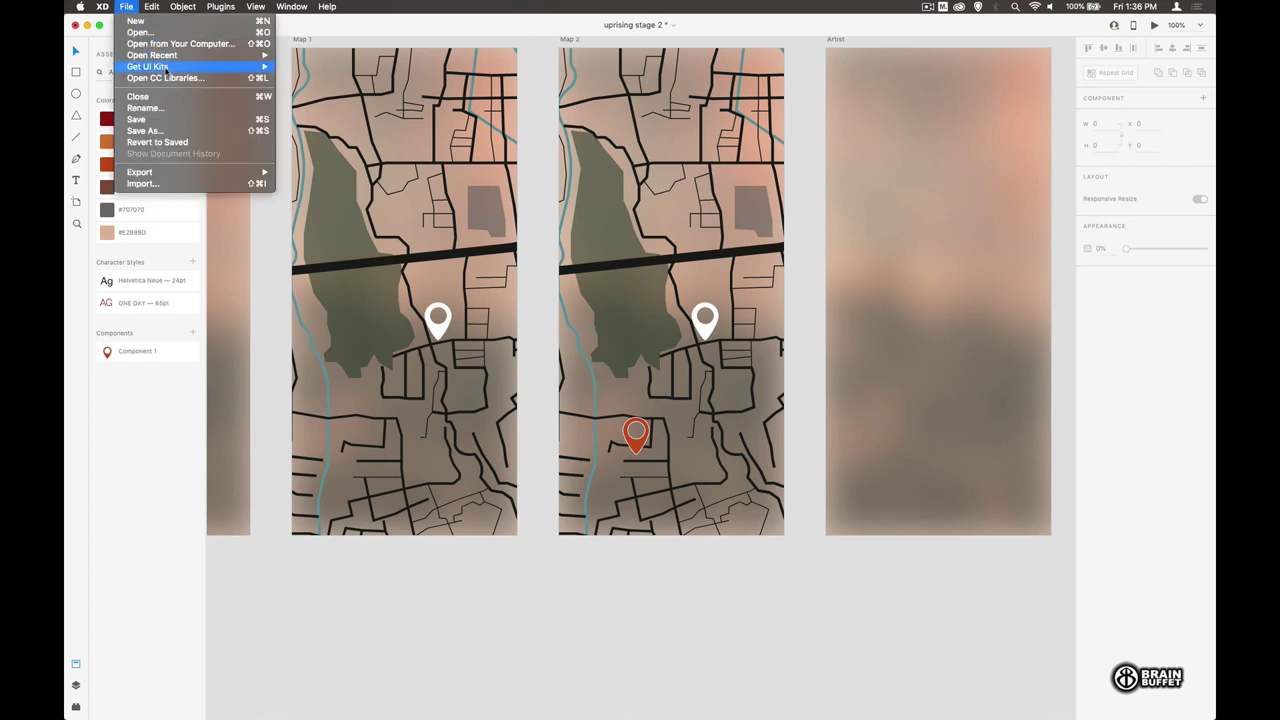
click(156, 133)
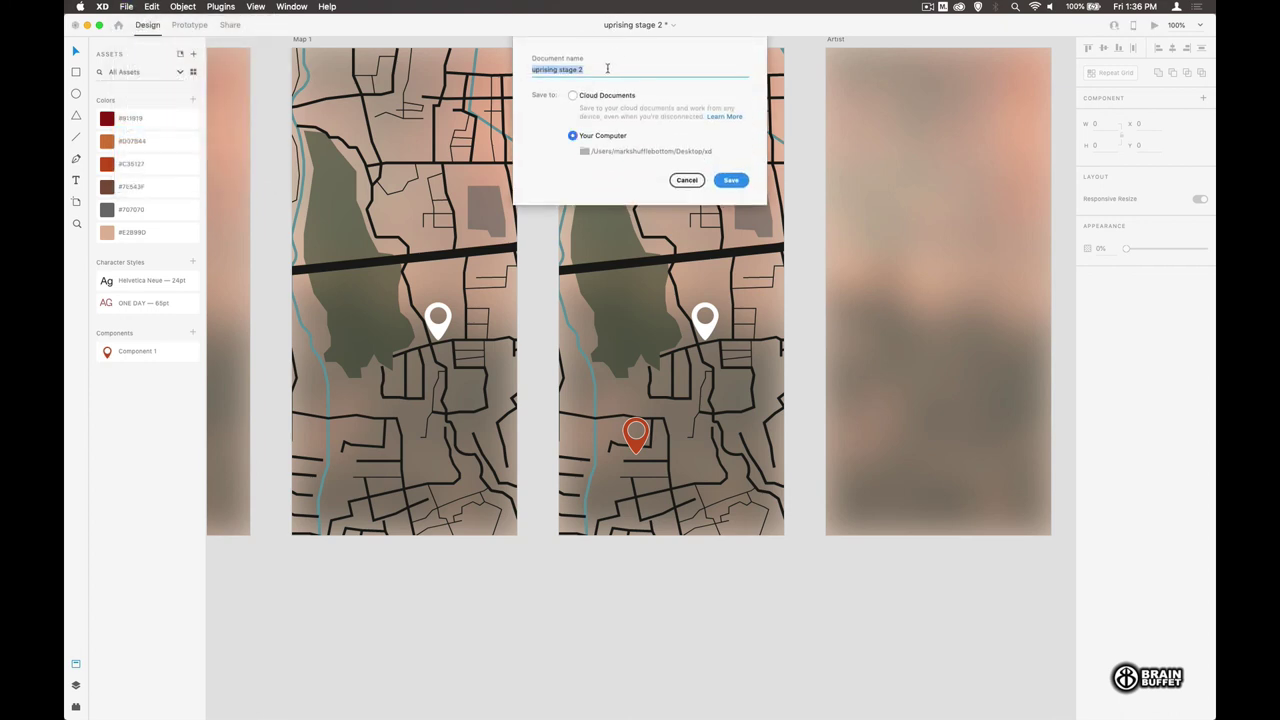
click(607, 68)
key(BackSpace)
text(3)
key(Return)
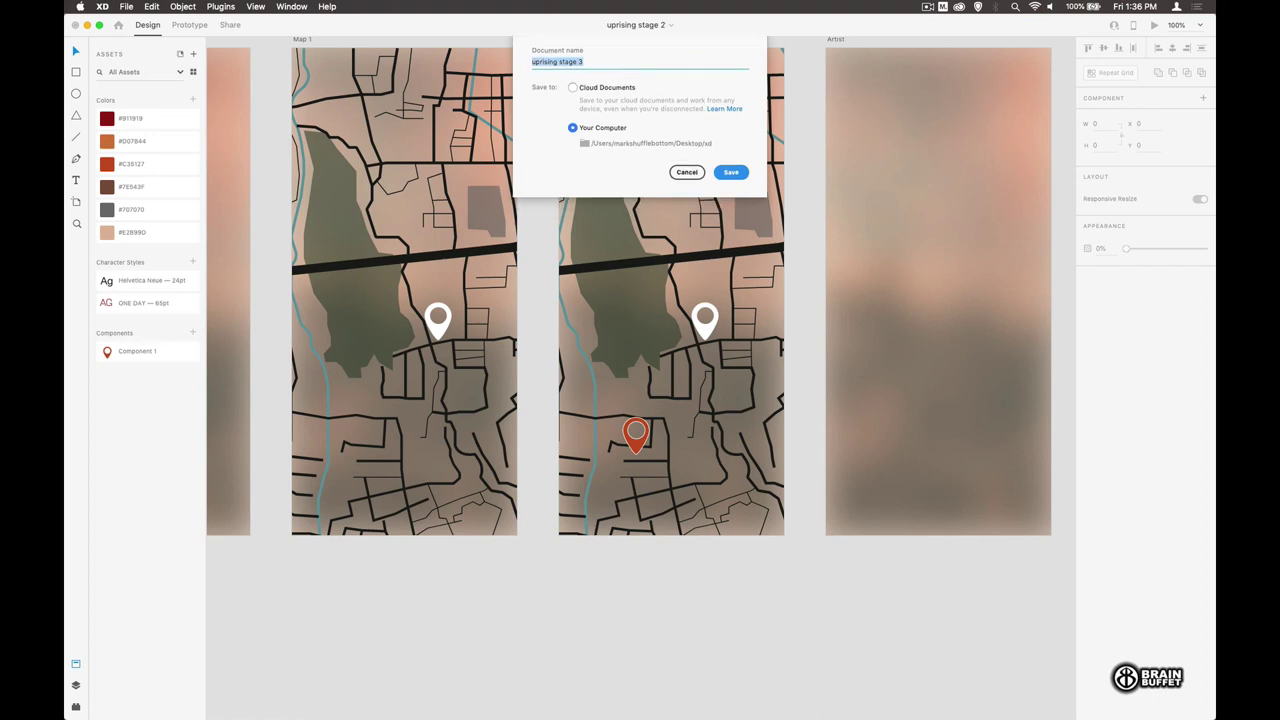